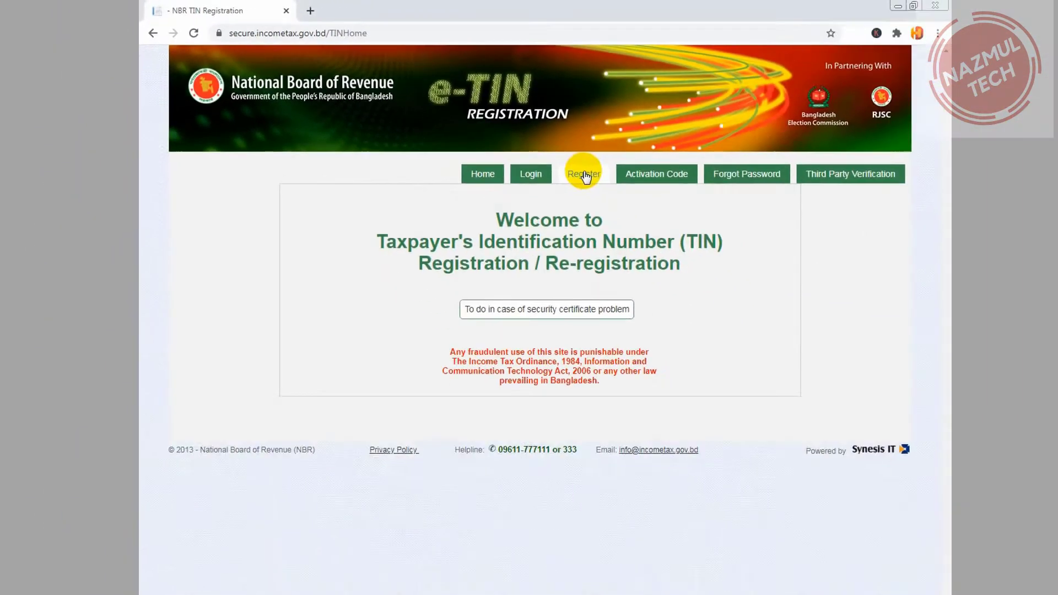
Open the new-account registration form and enter the chosen user ID.
click(567, 168)
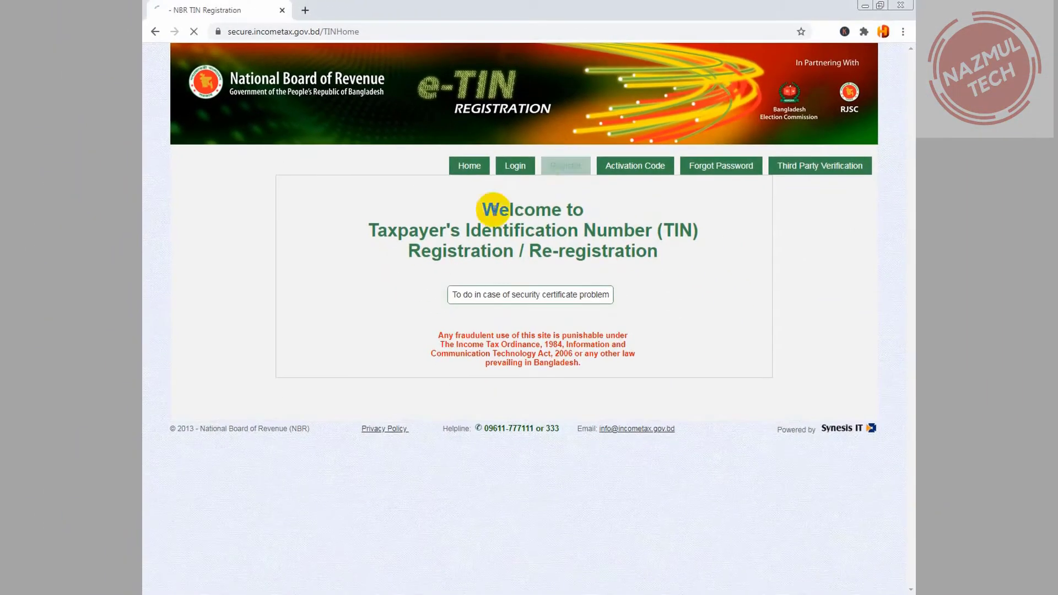
click(470, 245)
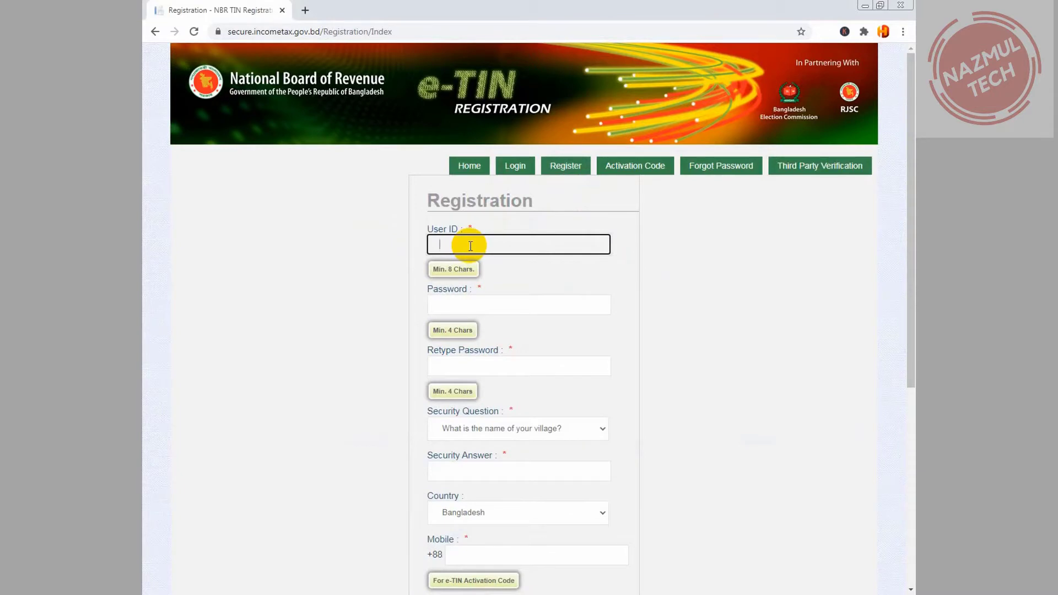
text(di)
key(BackSpace)
key(BackSpace)
text(din)
Enter the account password and repeat it in Retype Password.
click(478, 303)
scroll(568, 260, down, 1)
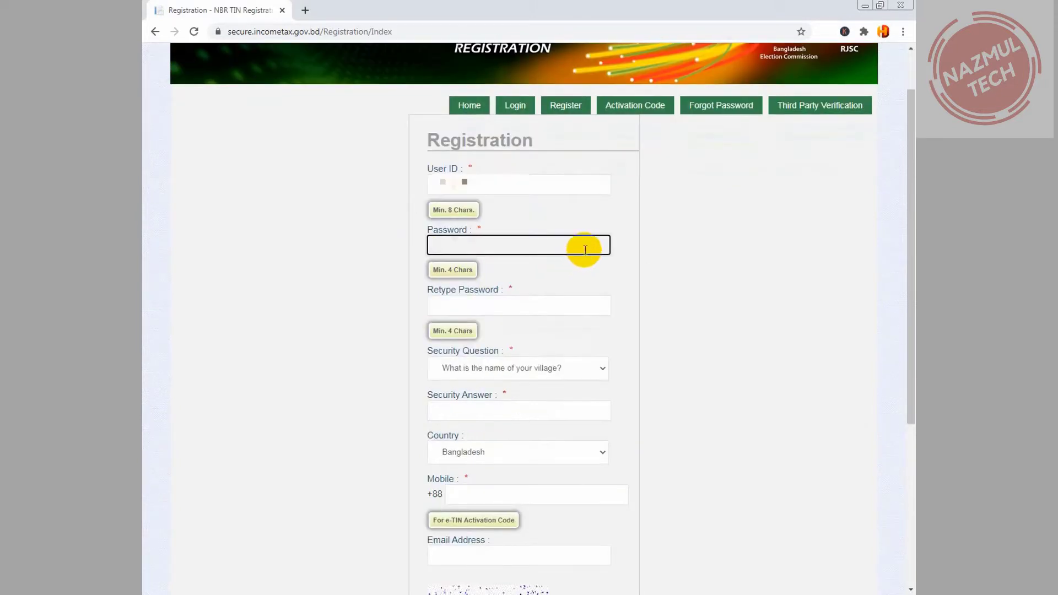
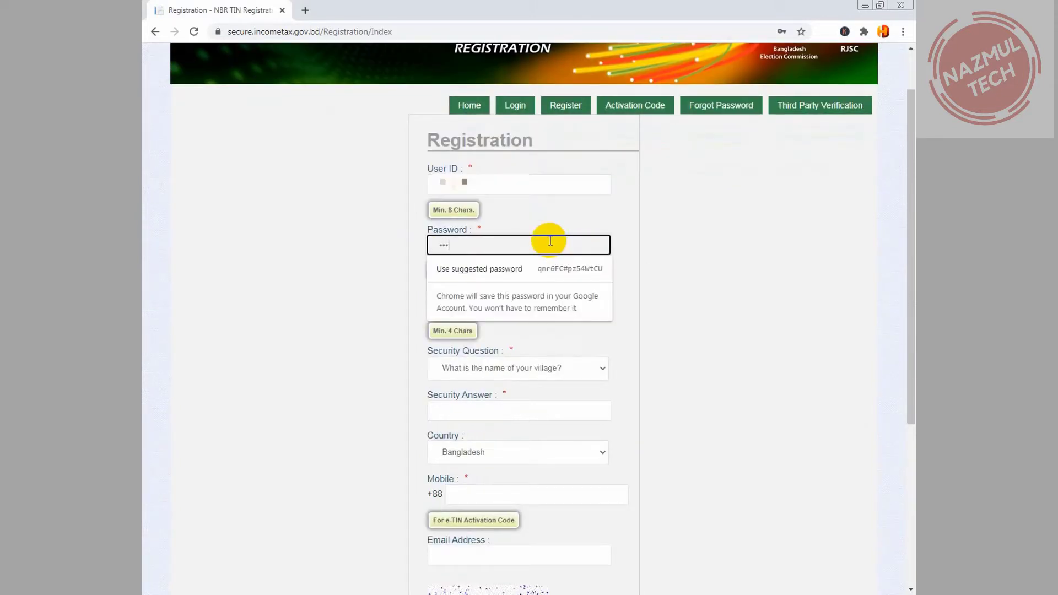
key(ctrl+a)
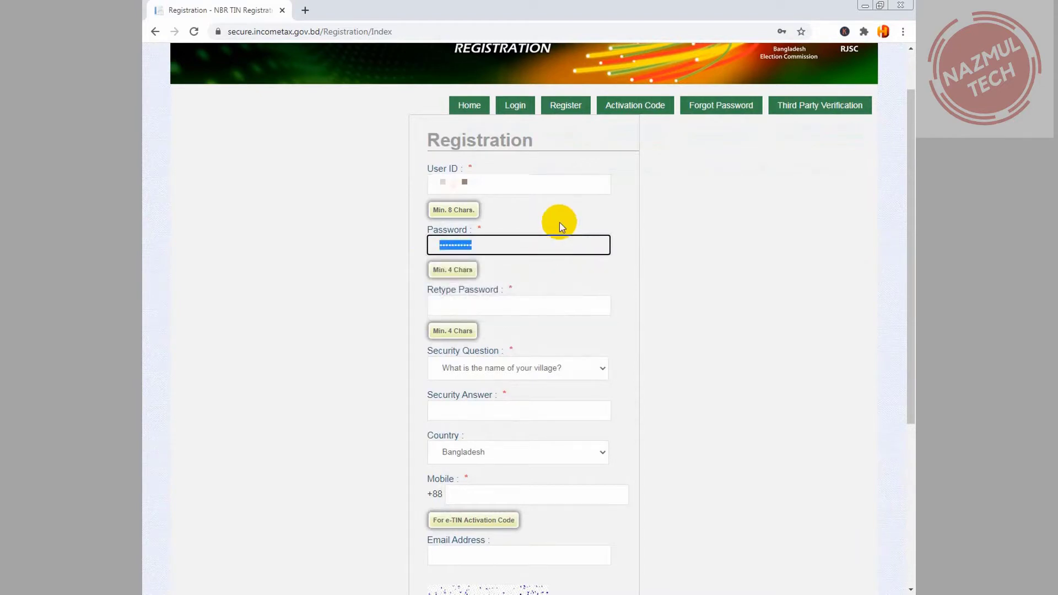
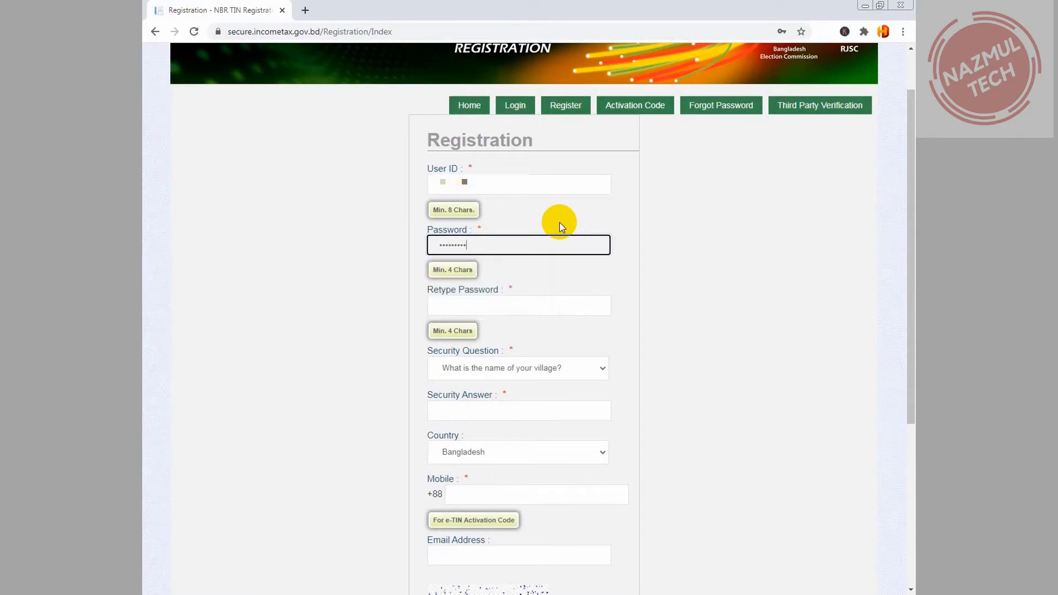
click(489, 312)
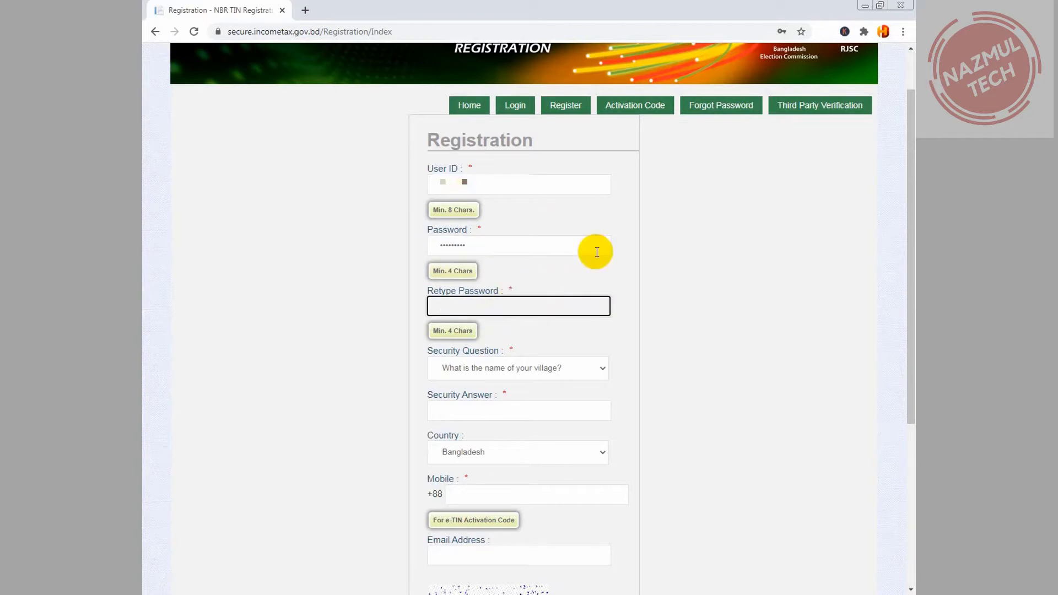
Choose the favourite-colour security question and enter its answer.
key(Tab)
scroll(626, 267, down, 2)
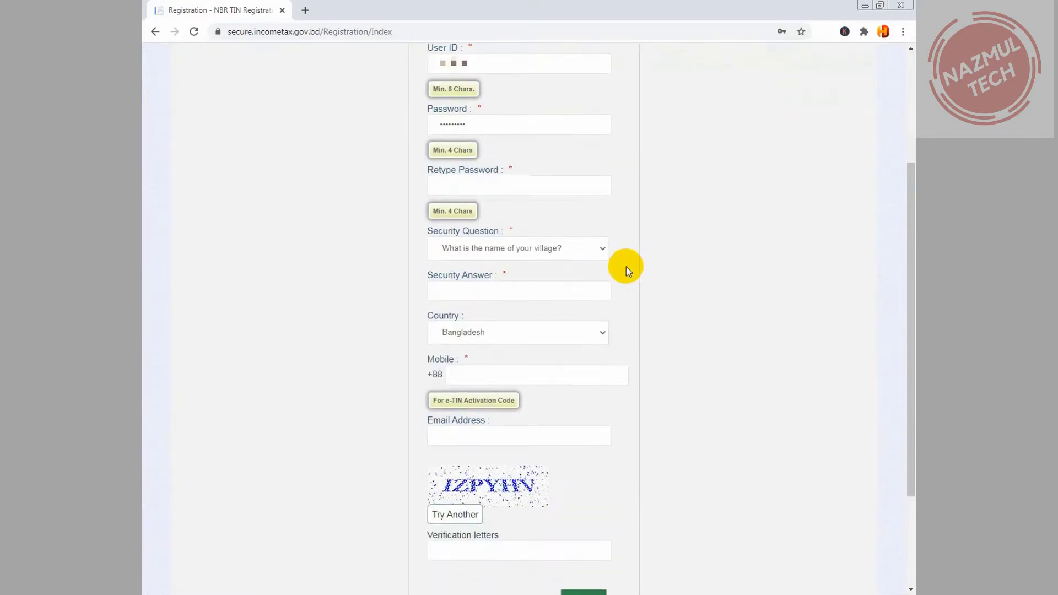
click(551, 249)
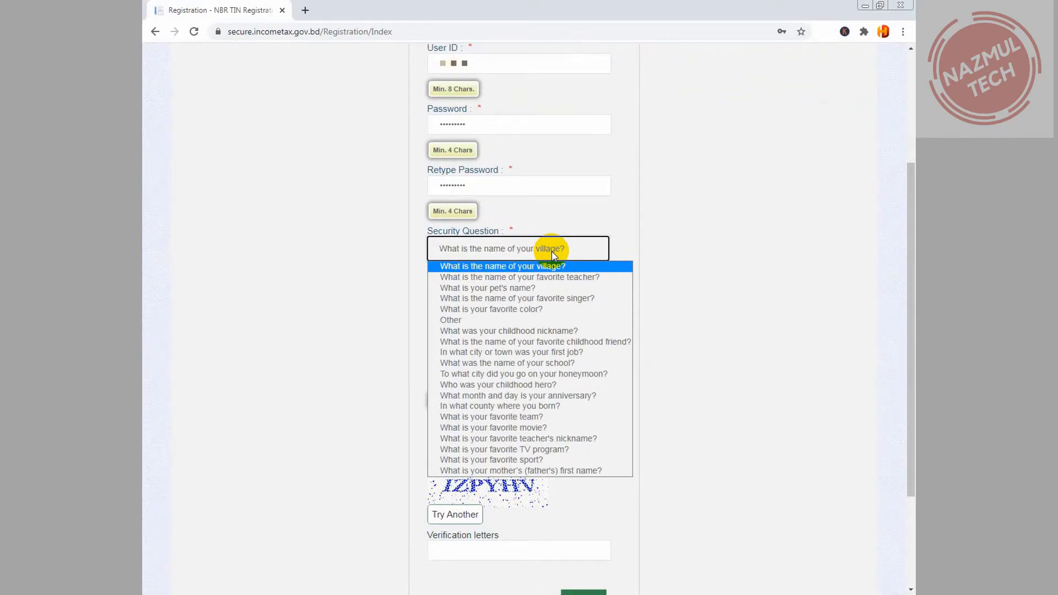
click(539, 309)
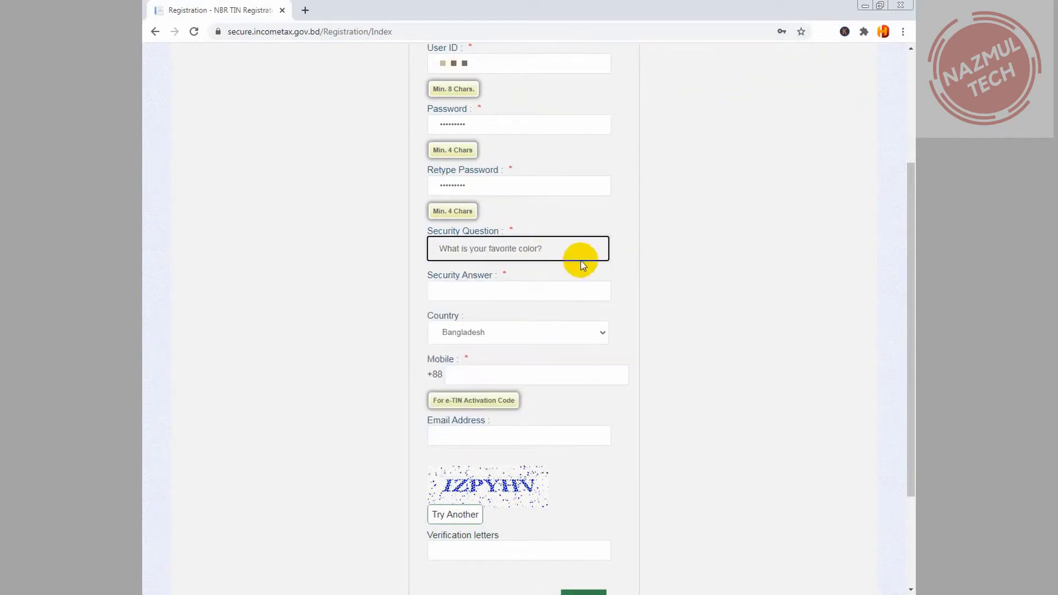
click(518, 293)
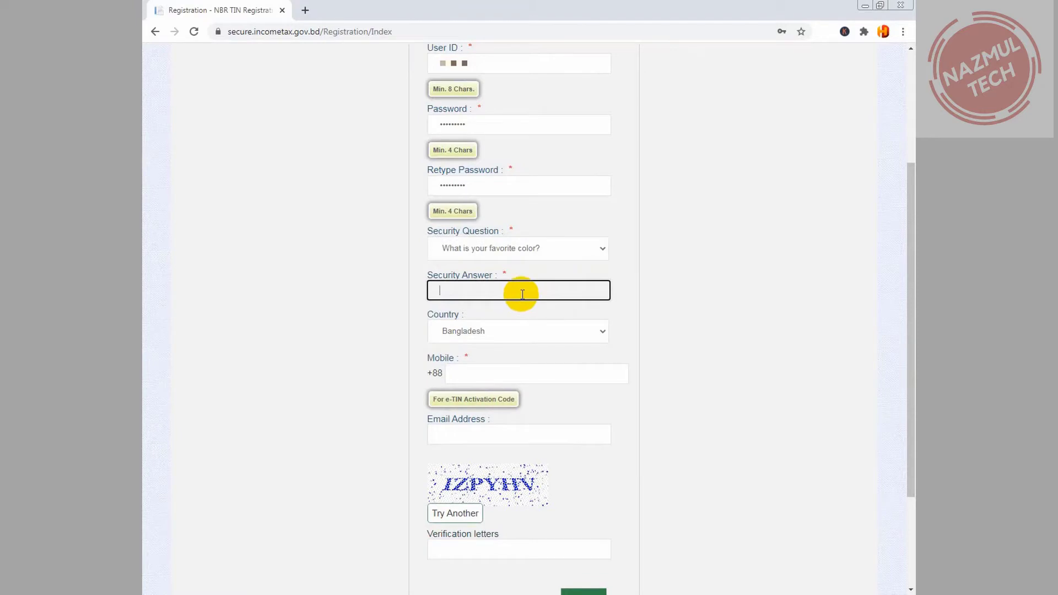
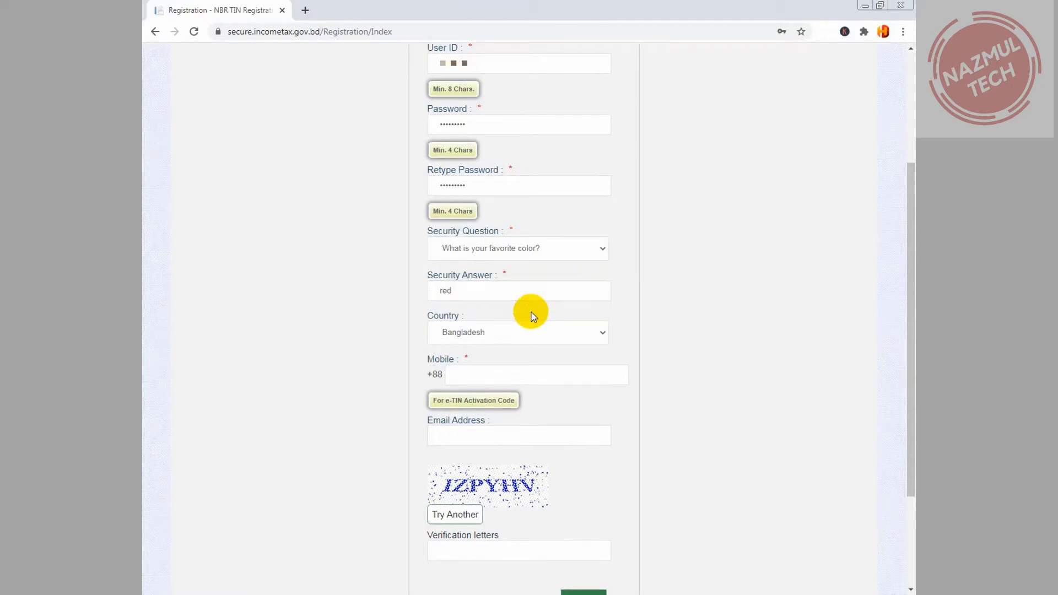
Fill in the mobile number and the e-mail address.
click(525, 371)
text(0)
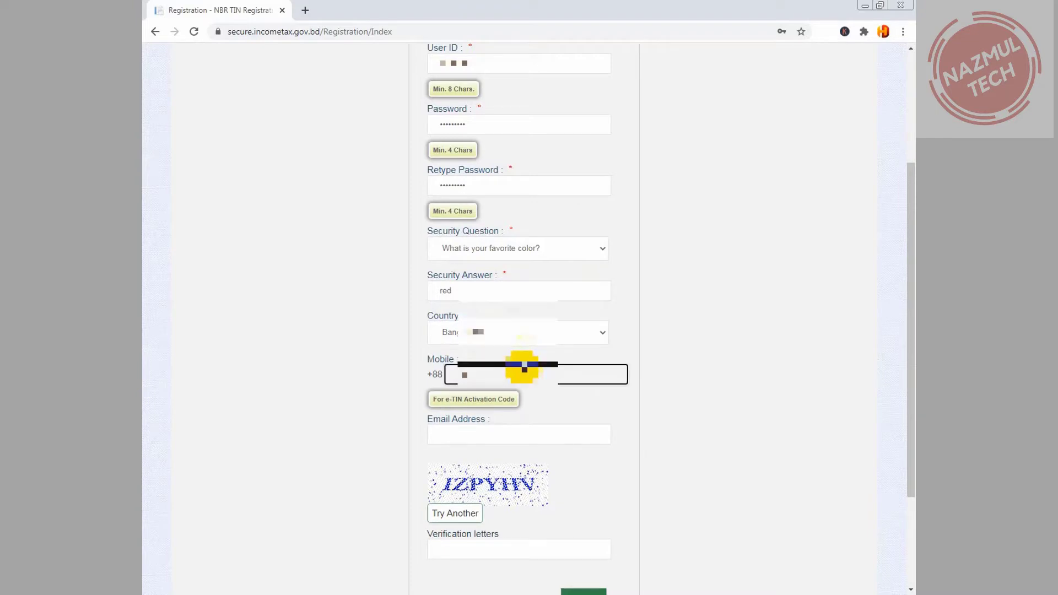
text(1711)
click(546, 395)
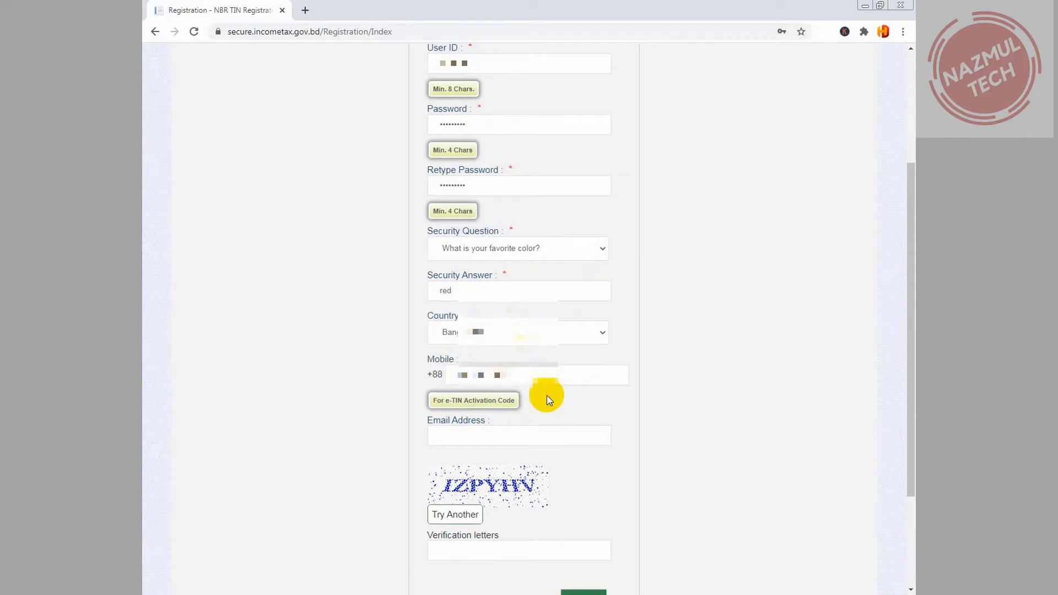
scroll(475, 371, down, 1)
click(477, 374)
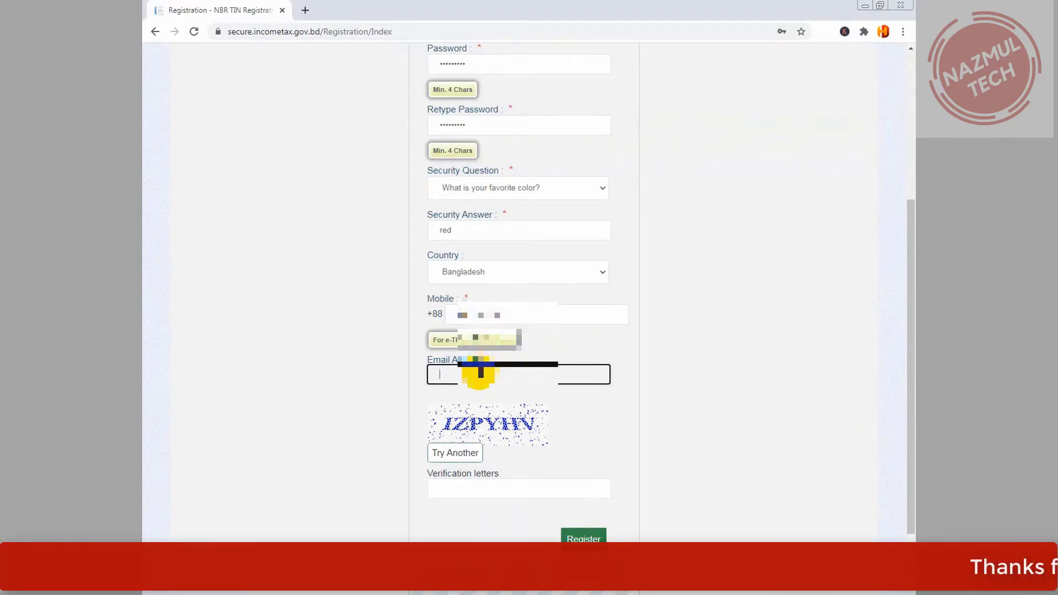
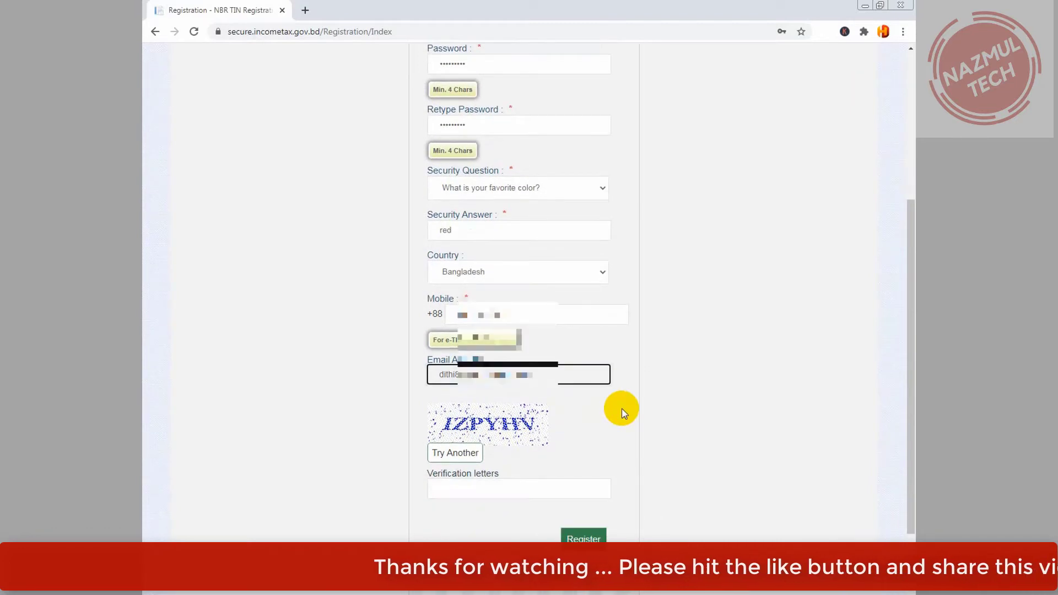
Enter the captcha verification letters and submit the registration.
click(504, 489)
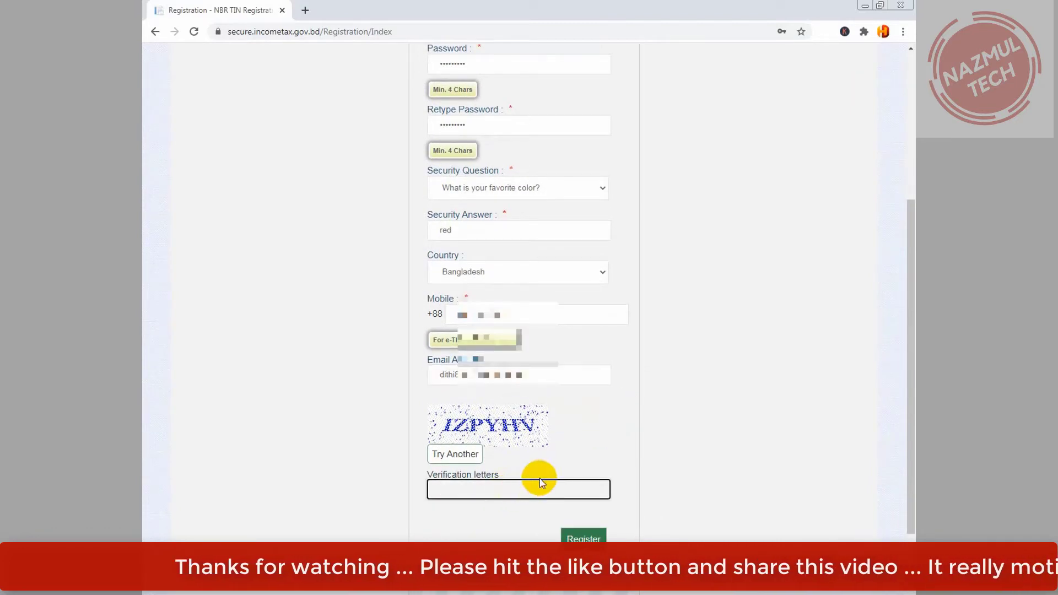
text(I)
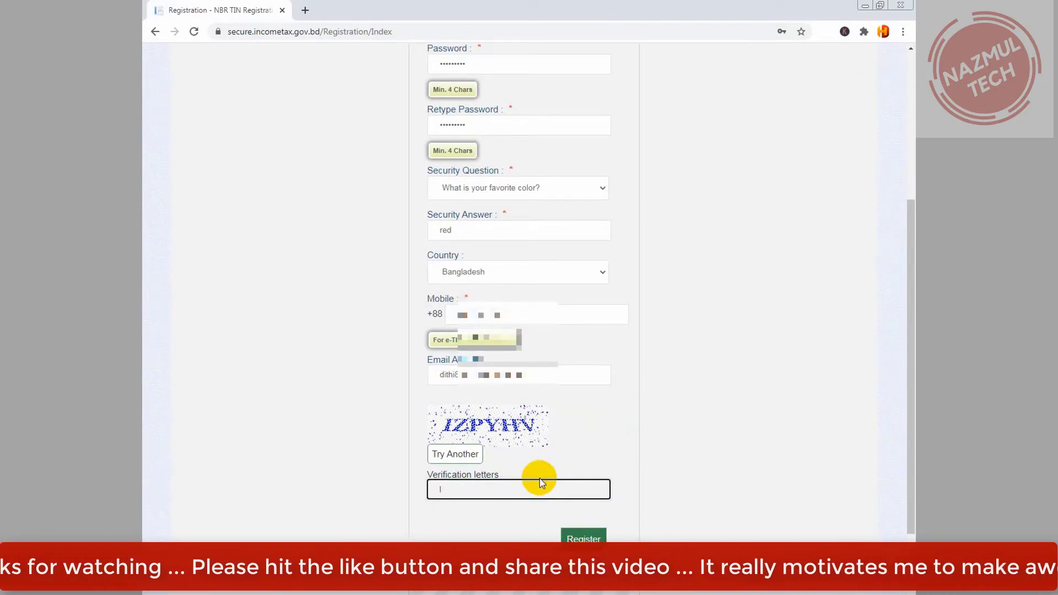
text(ZPY)
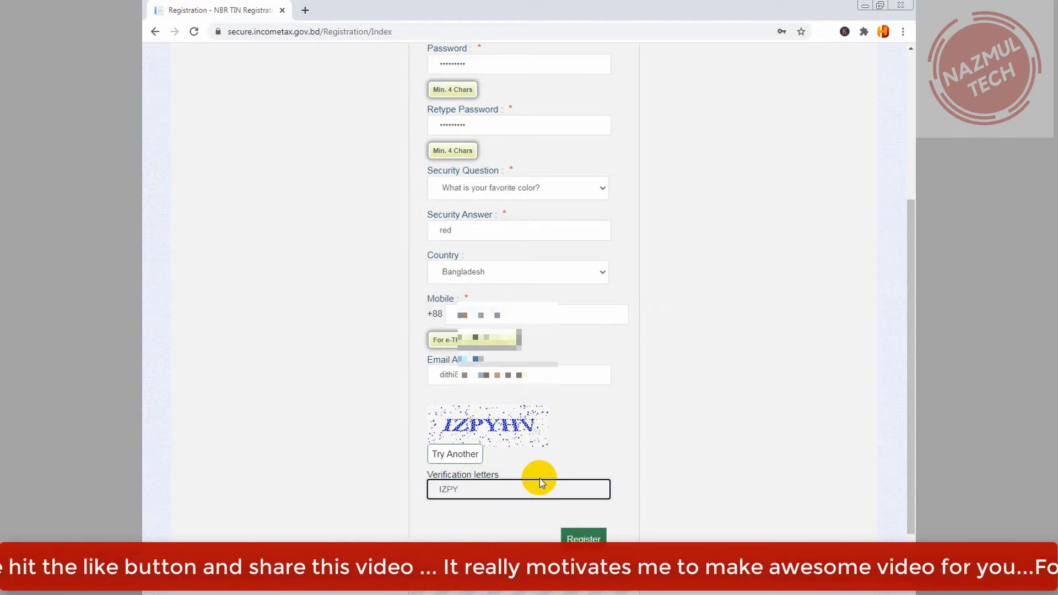
text(HV)
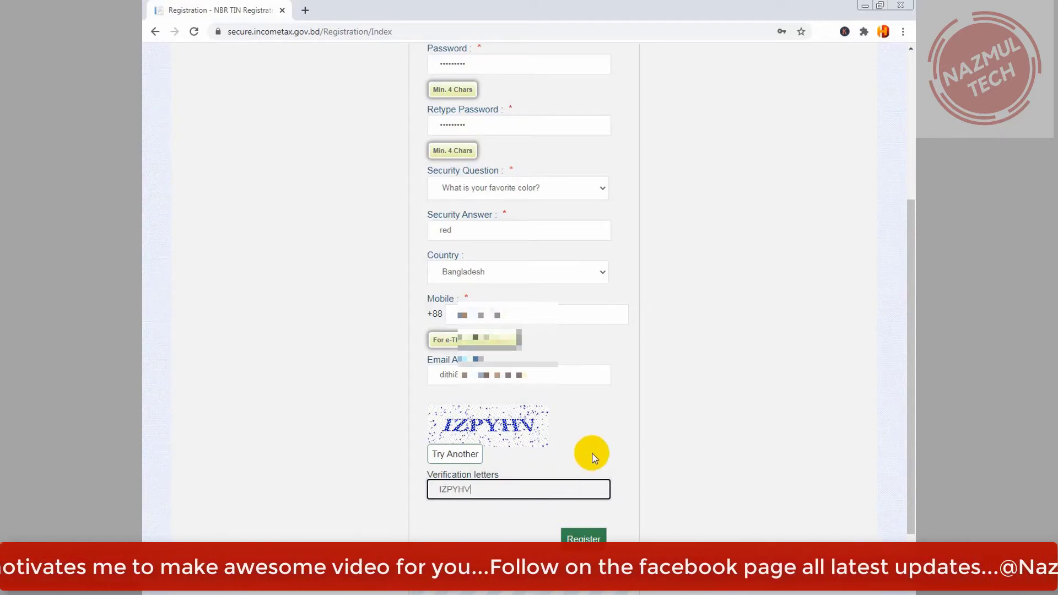
scroll(603, 448, down, 1)
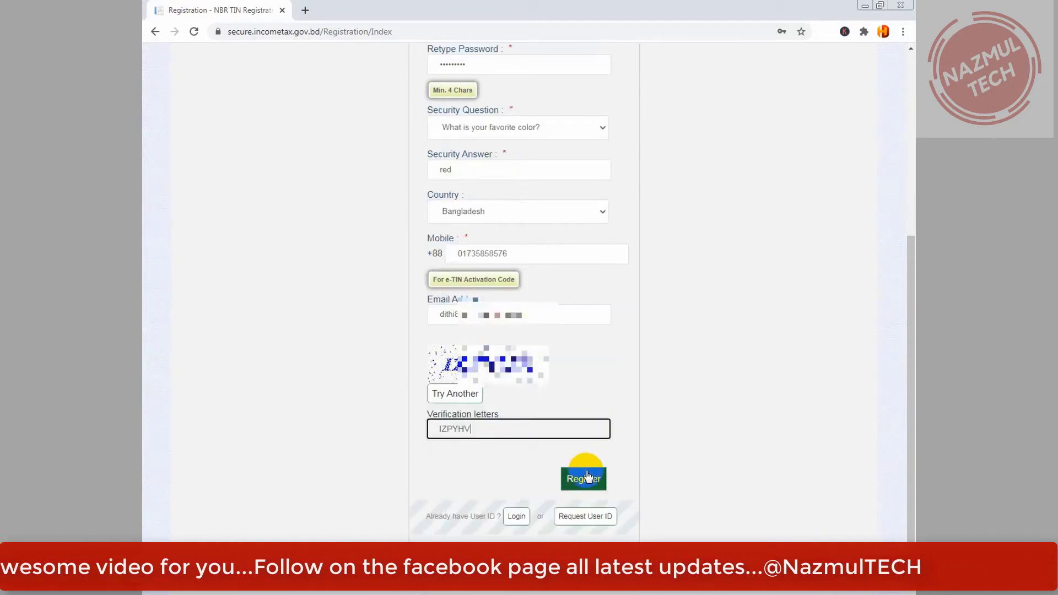
click(588, 479)
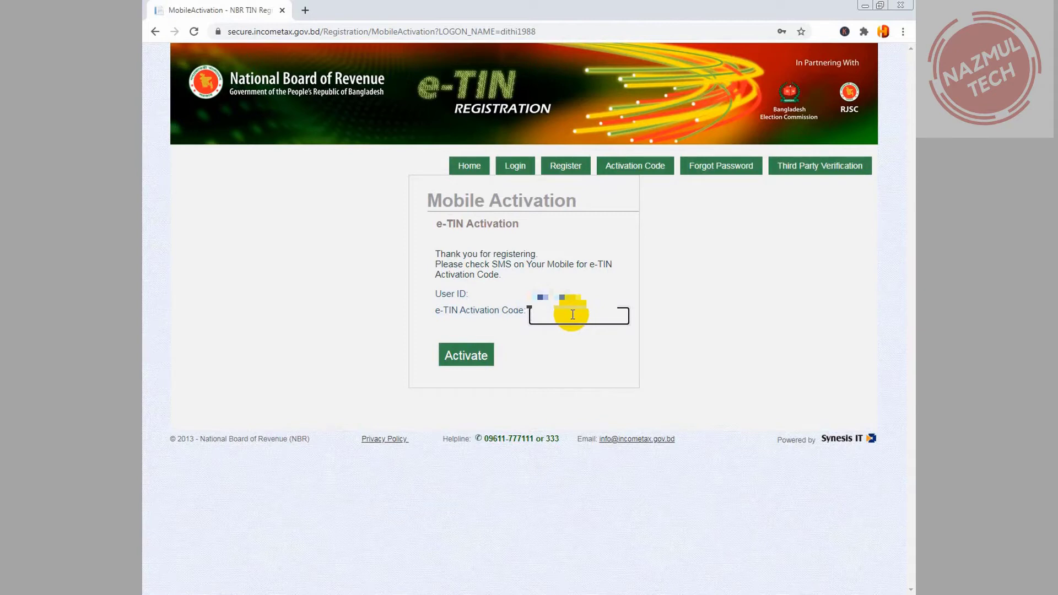
Enter the SMS e-TIN activation code and activate the account until registration is completed.
click(450, 356)
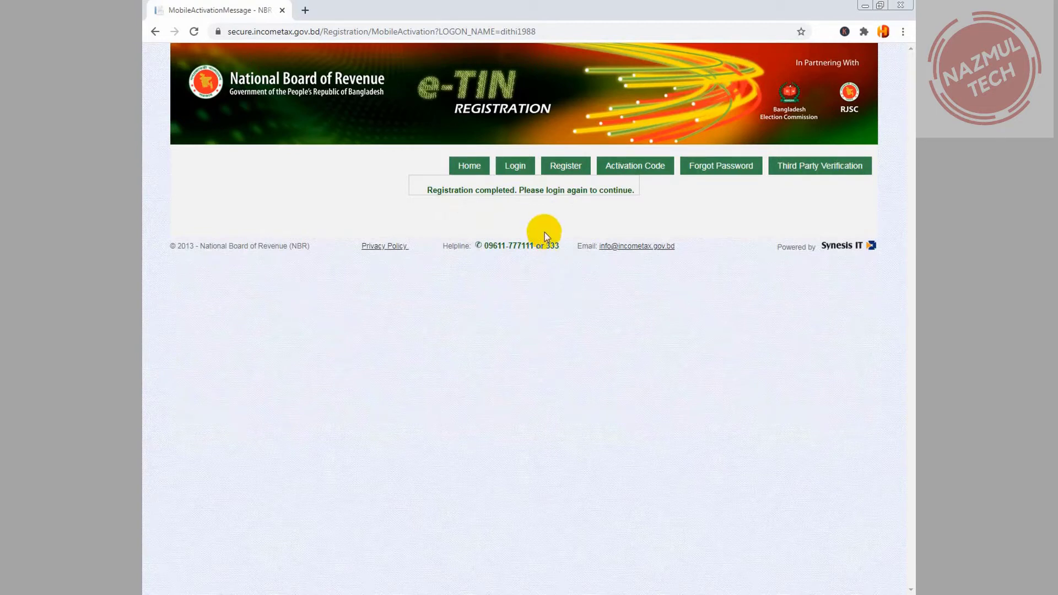
drag(422, 191, 640, 191)
click(528, 190)
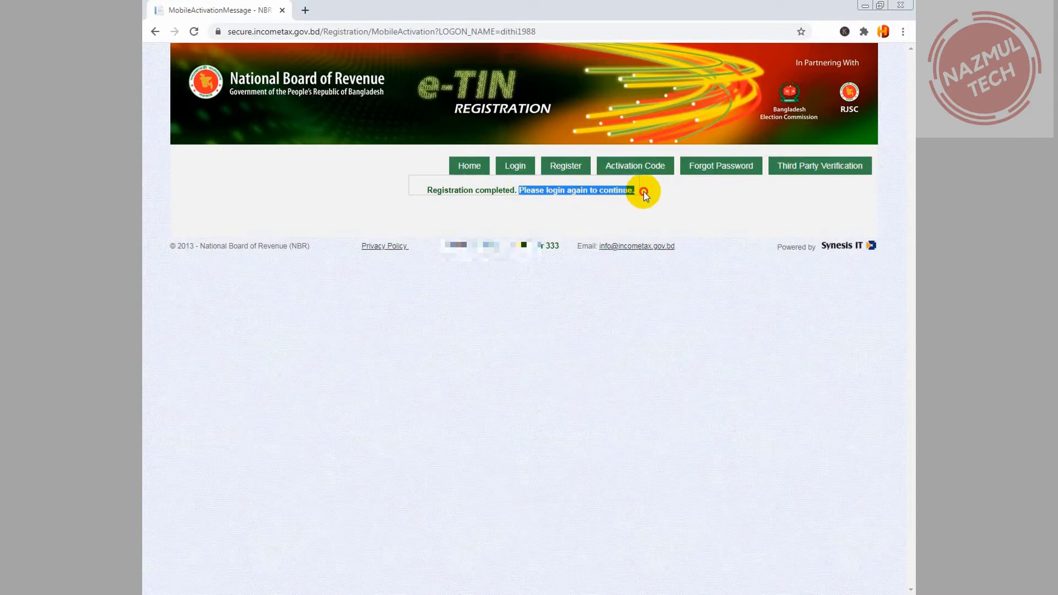
click(646, 196)
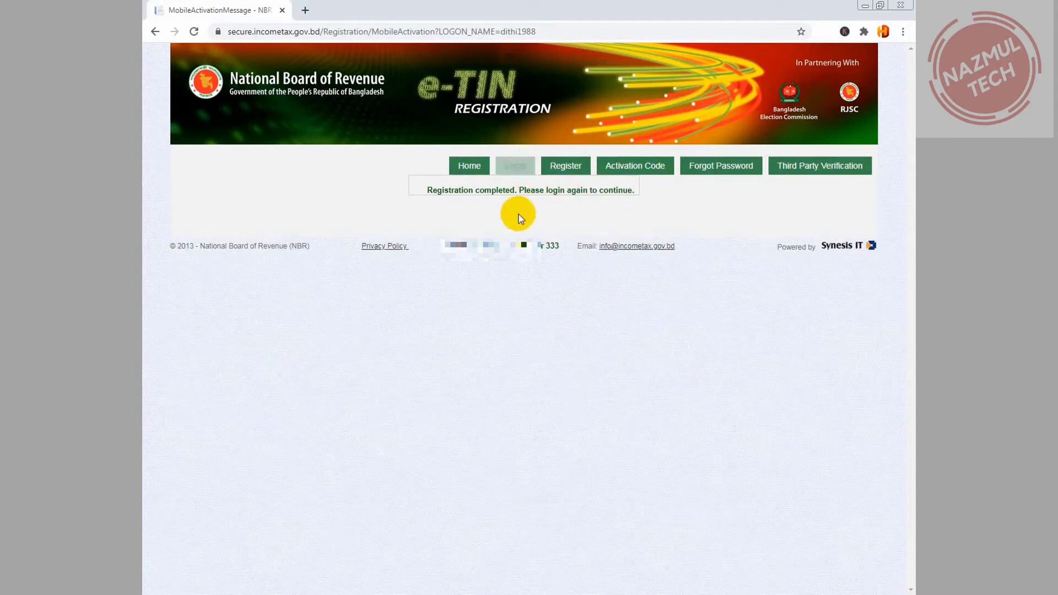
Log in on the Login page with the new account's user ID and password.
click(518, 167)
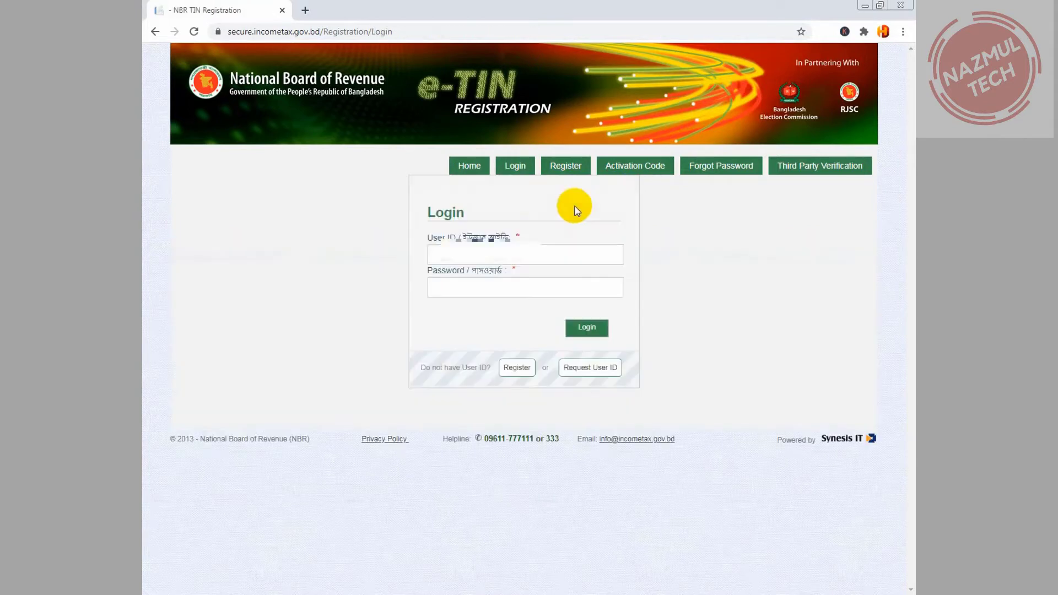
click(500, 253)
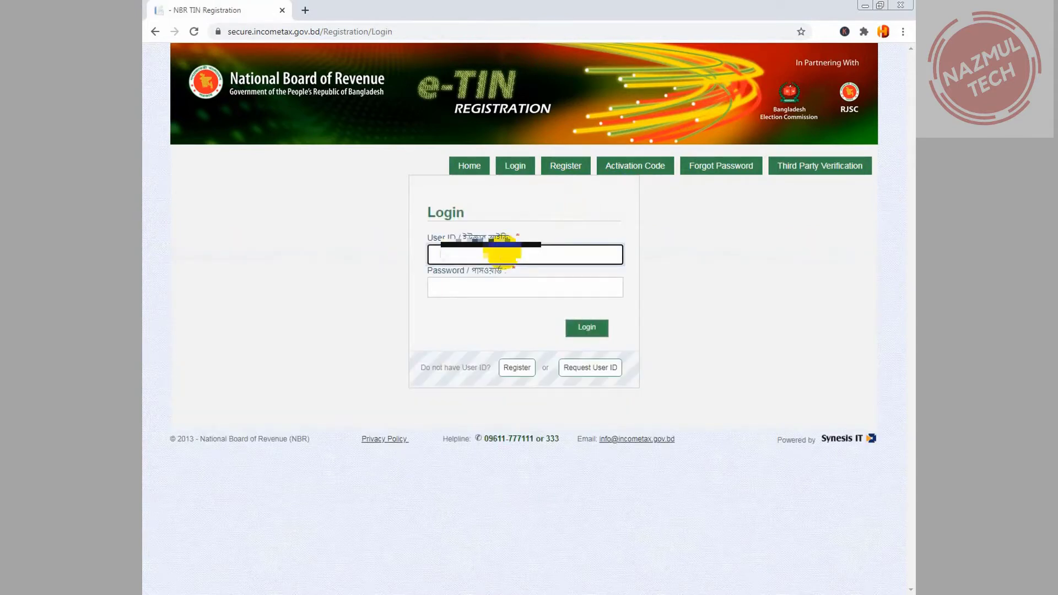
text(aa)
click(493, 287)
text(aaa)
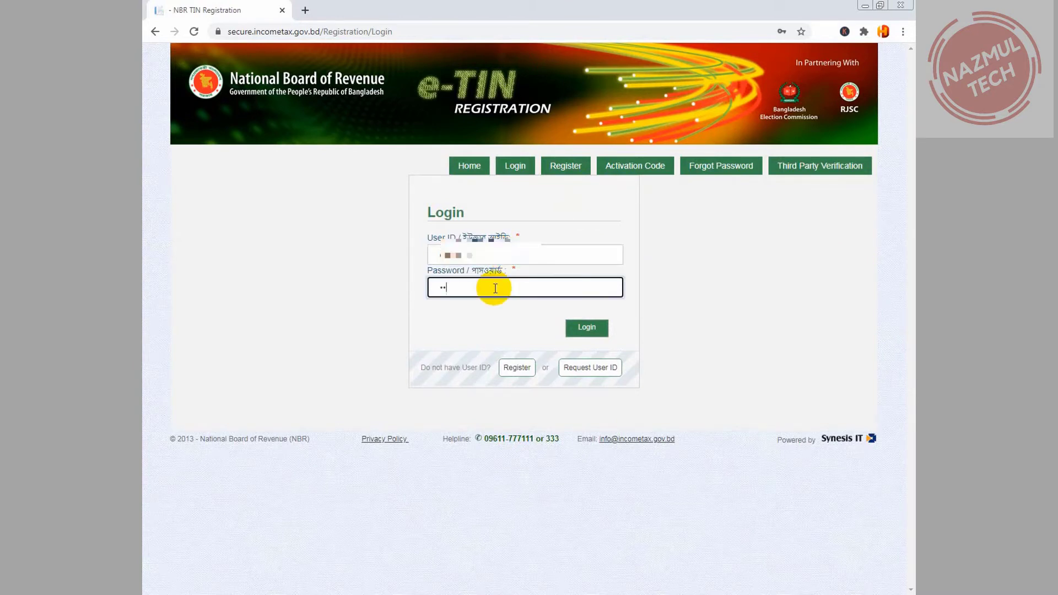
text(aaaa)
click(587, 328)
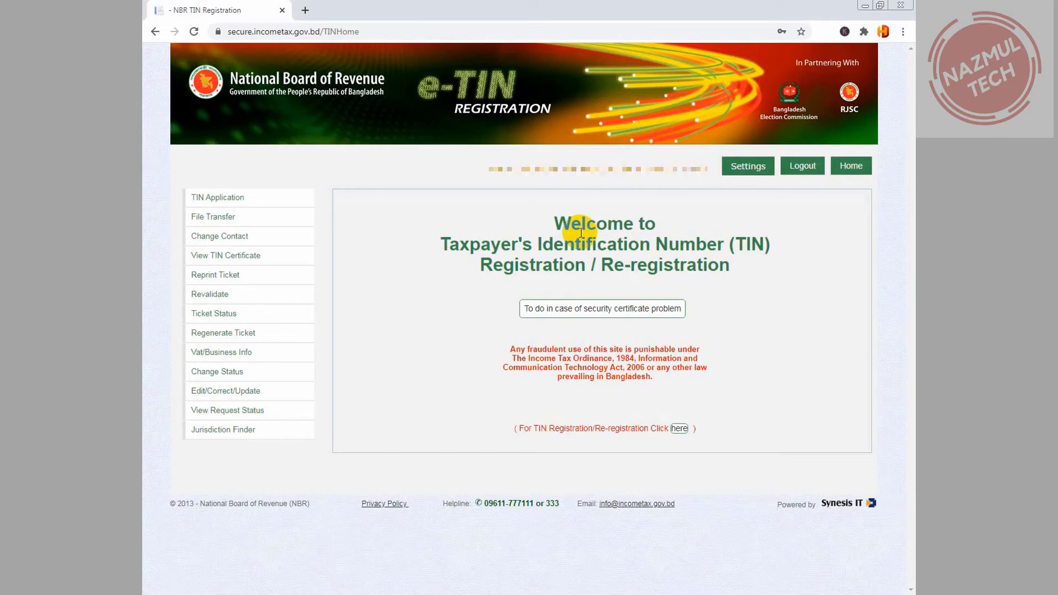
Open the TIN application form and select New Registration as the registration type.
click(680, 429)
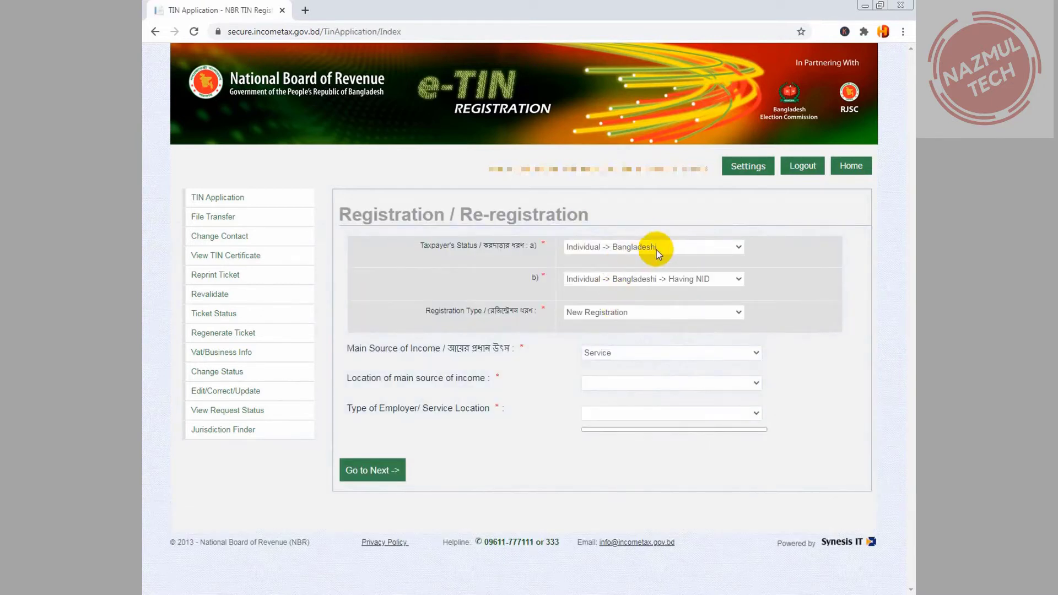
click(626, 313)
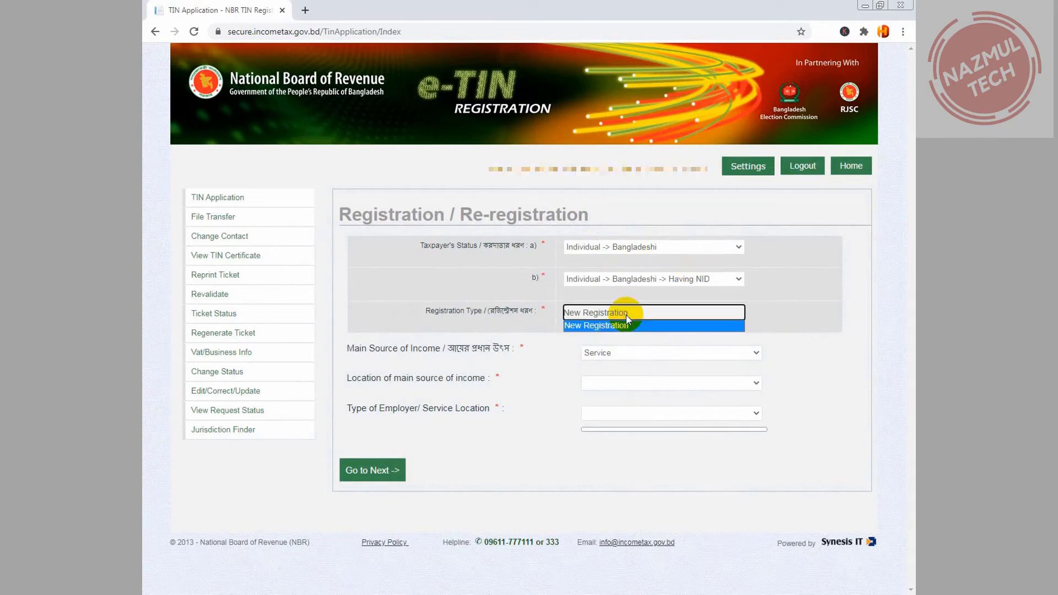
click(626, 324)
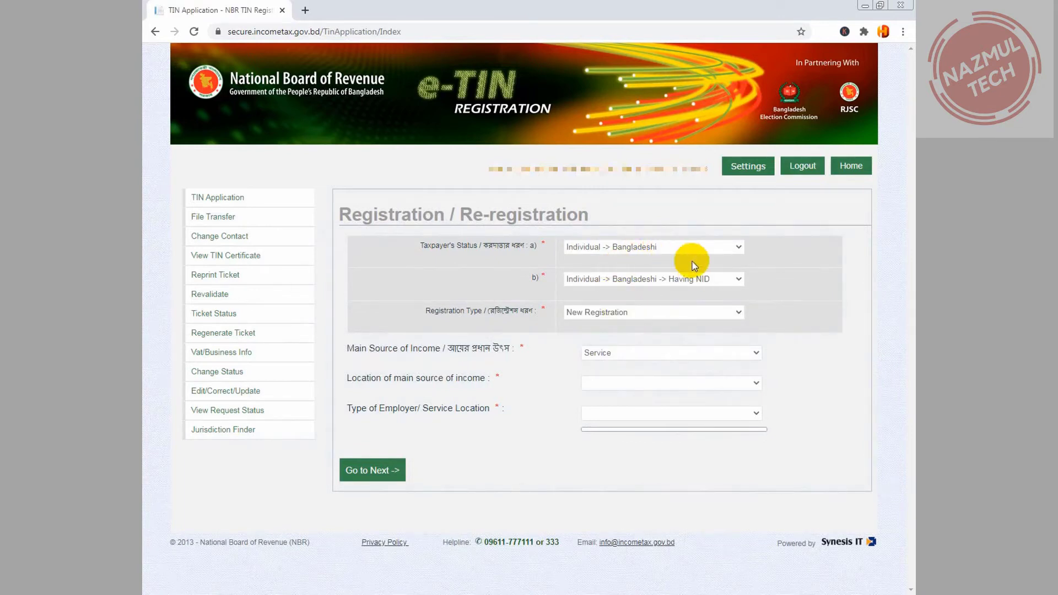
click(626, 315)
click(627, 324)
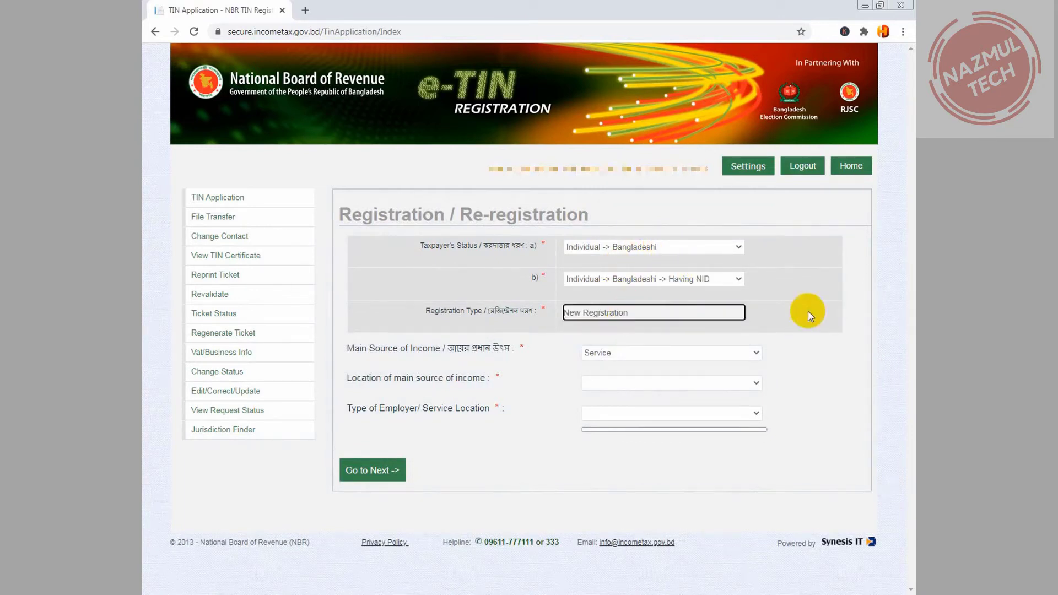
Set the main income source, district Pabna and location Ataikula Union.
click(645, 352)
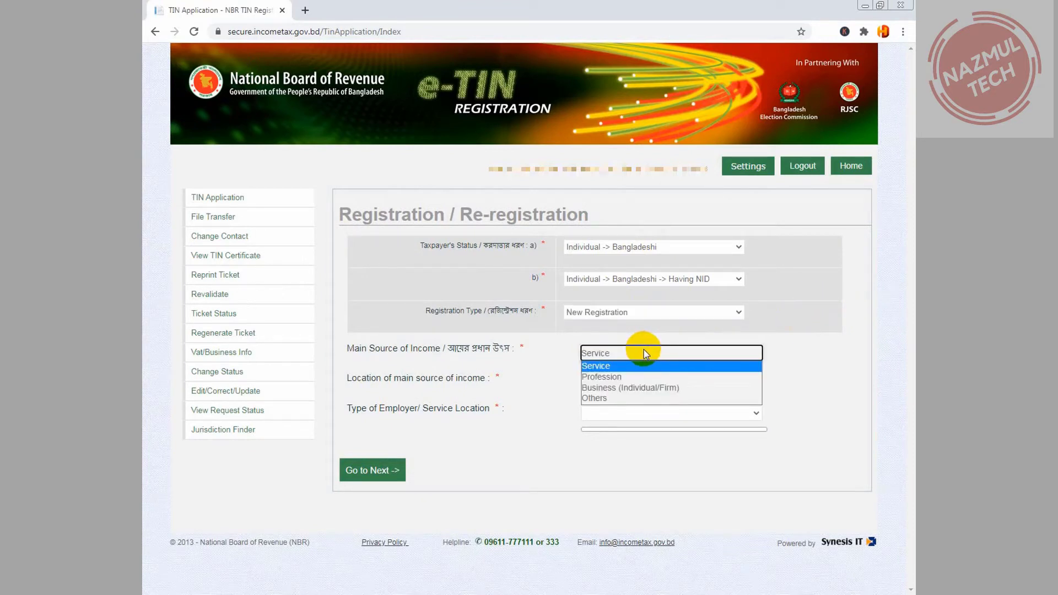
click(635, 377)
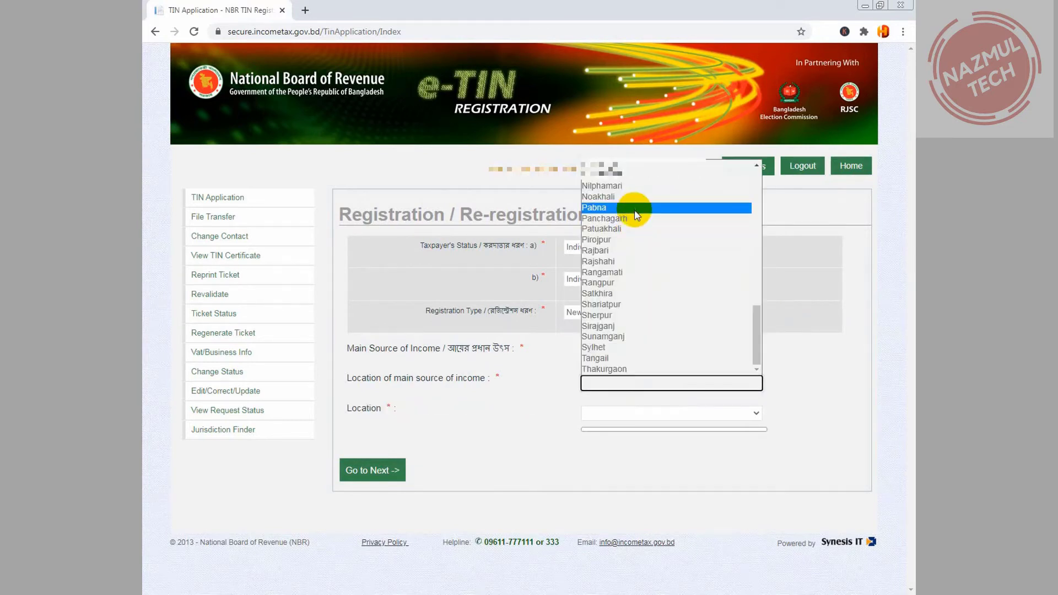
click(633, 207)
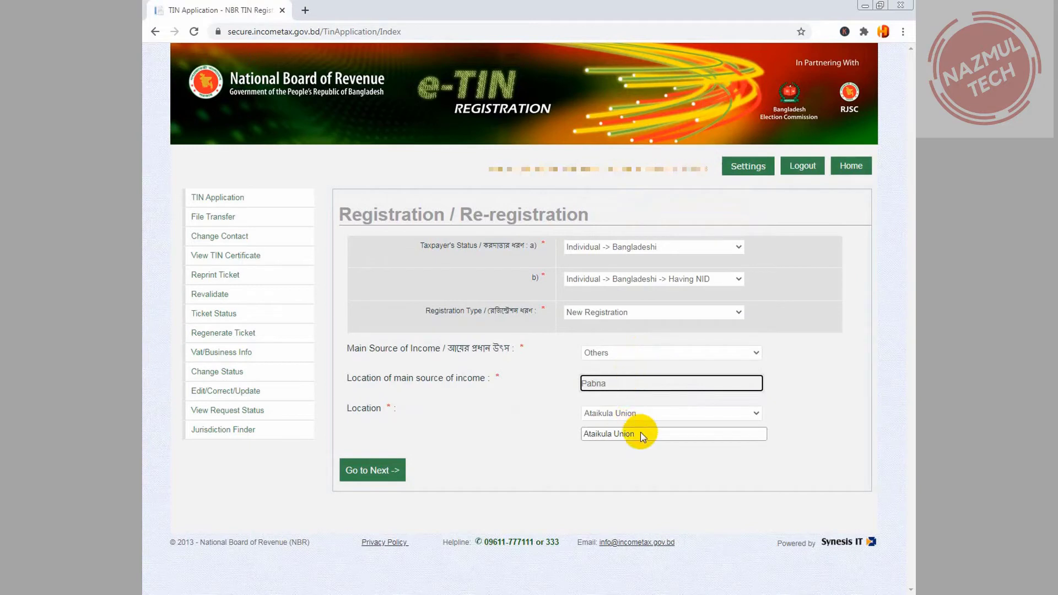
click(681, 415)
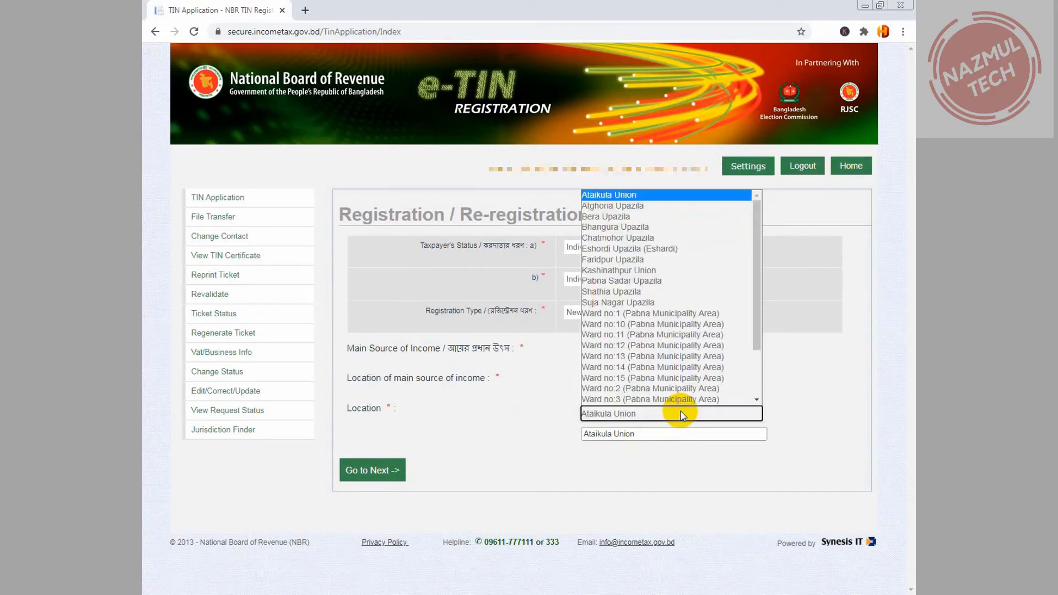
click(657, 417)
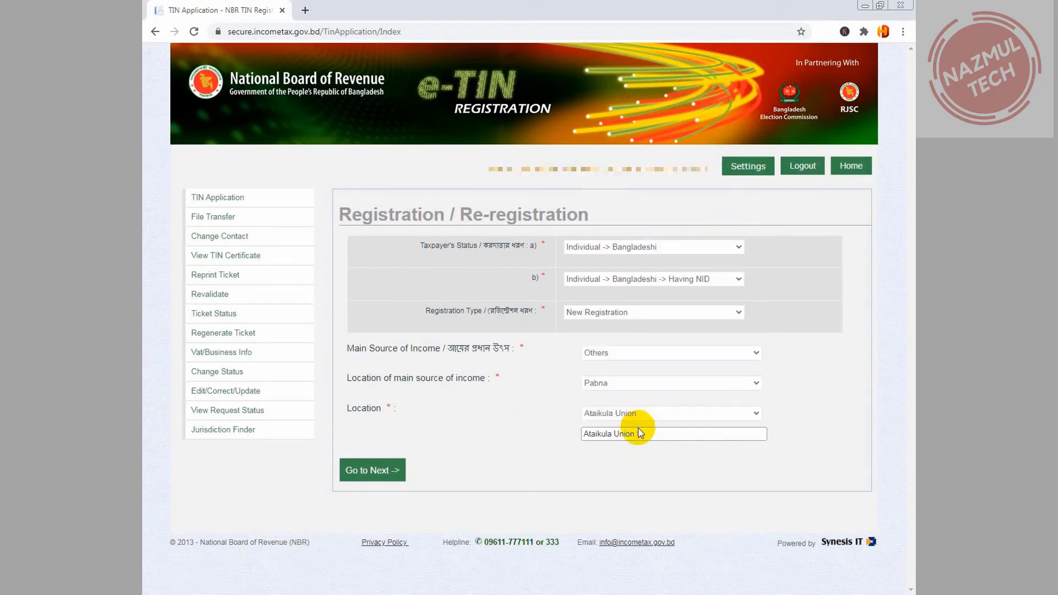
click(656, 416)
scroll(657, 419, down, 1)
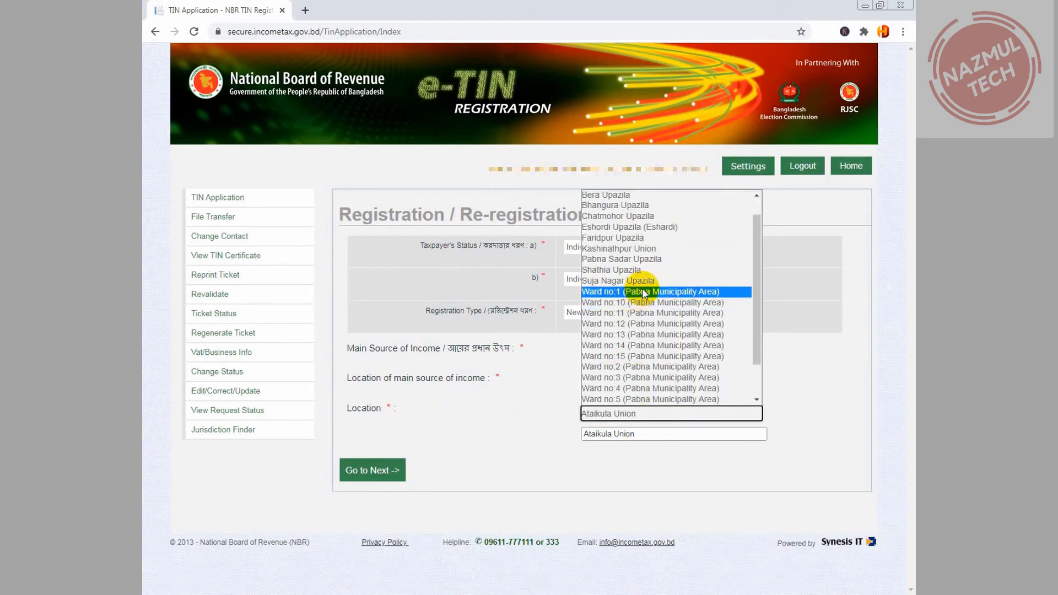
scroll(649, 282, down, 2)
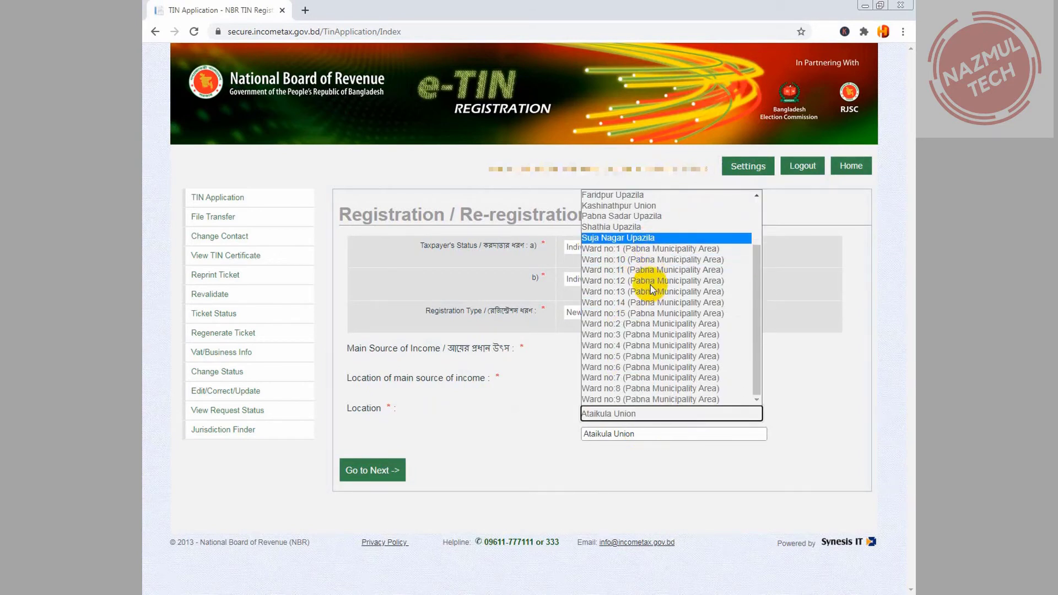
scroll(652, 290, up, 3)
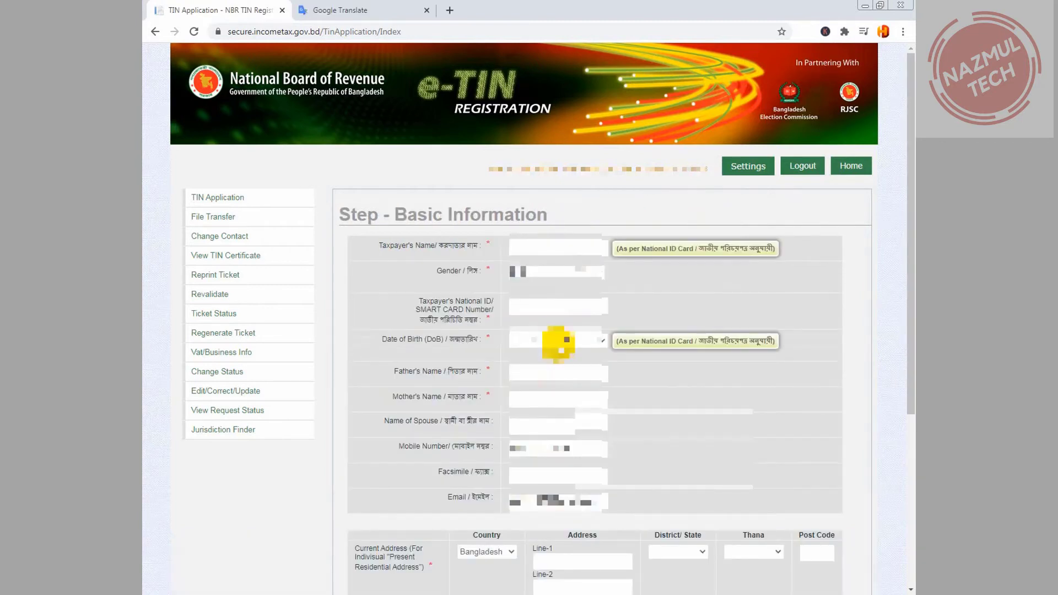
Enter the taxpayer's name and national ID, and pick the birth day, month and year.
click(533, 247)
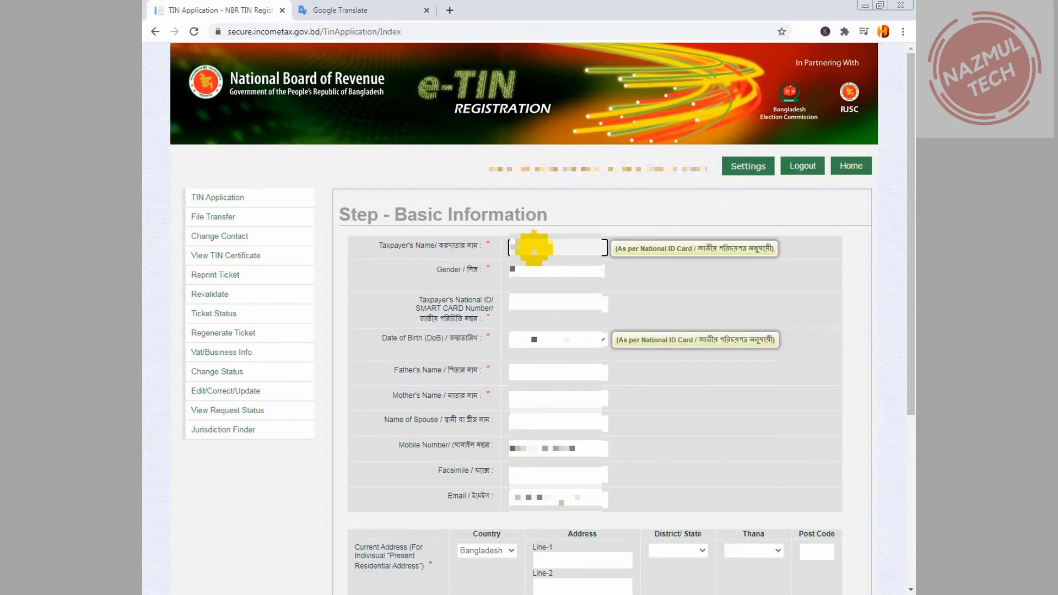
click(543, 303)
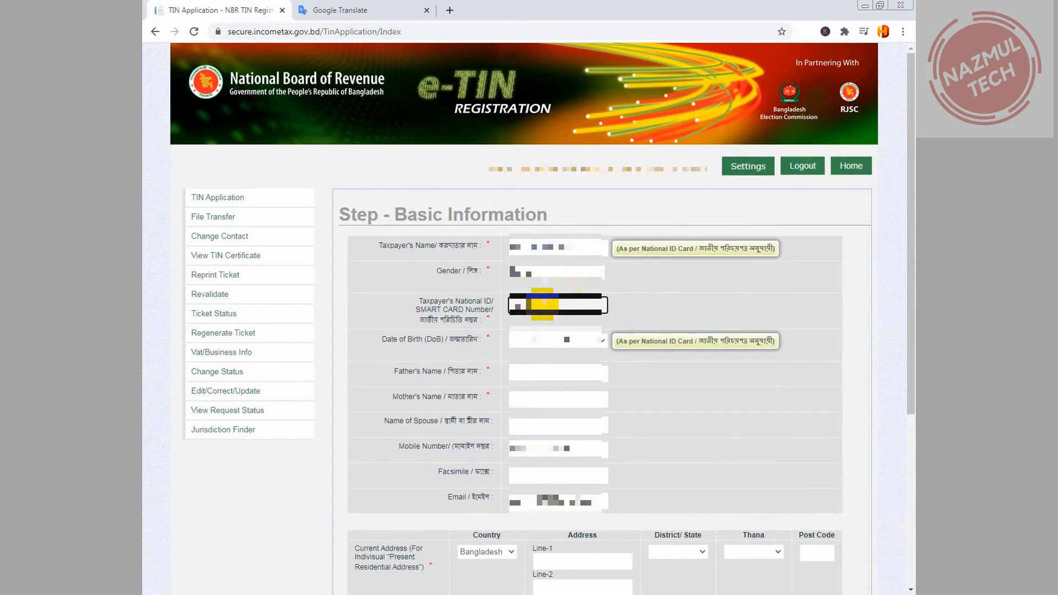
text(***)
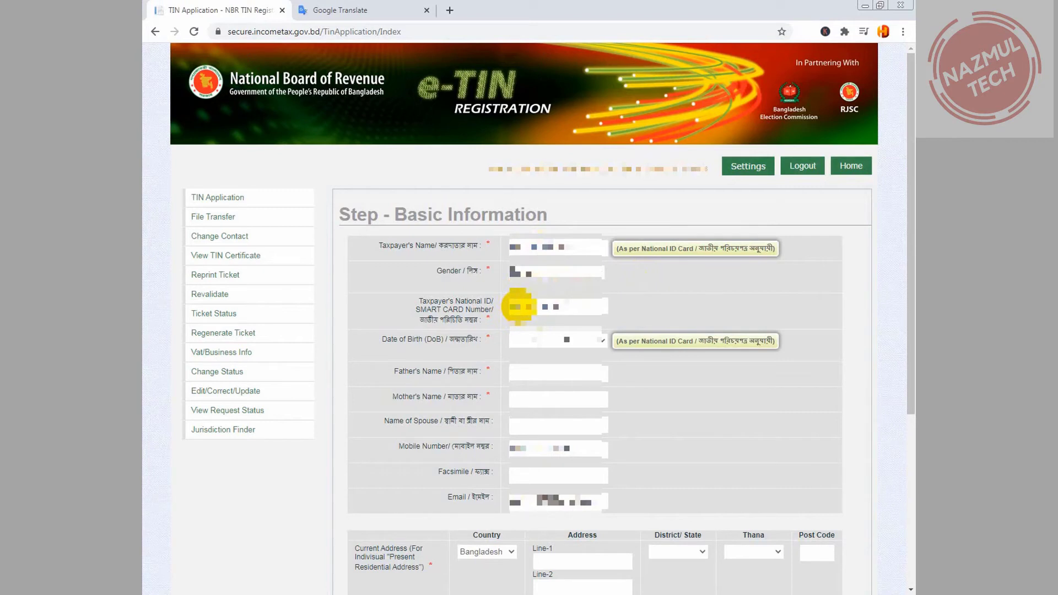
click(530, 340)
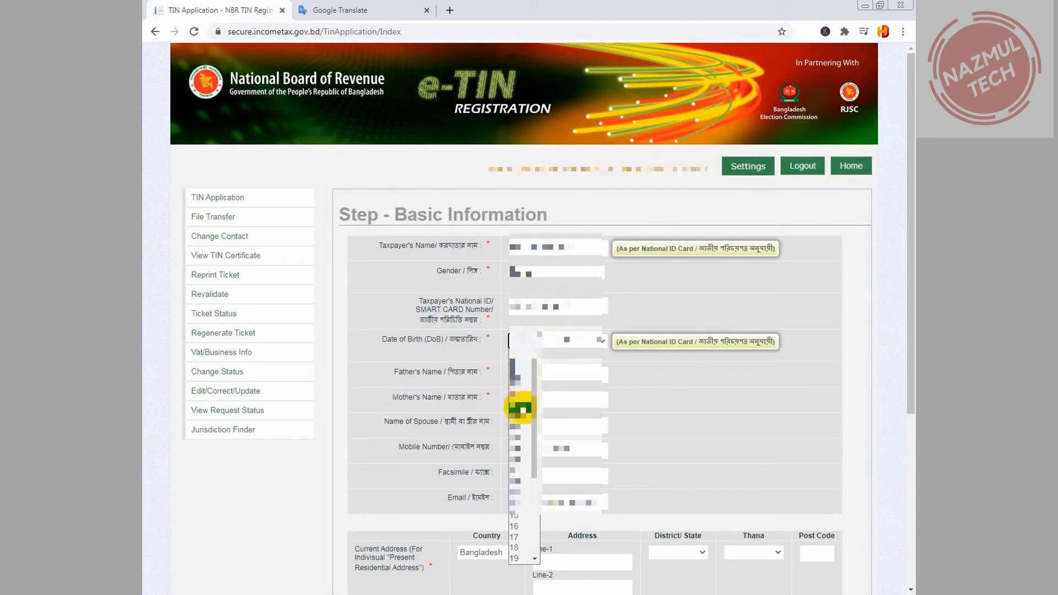
click(518, 406)
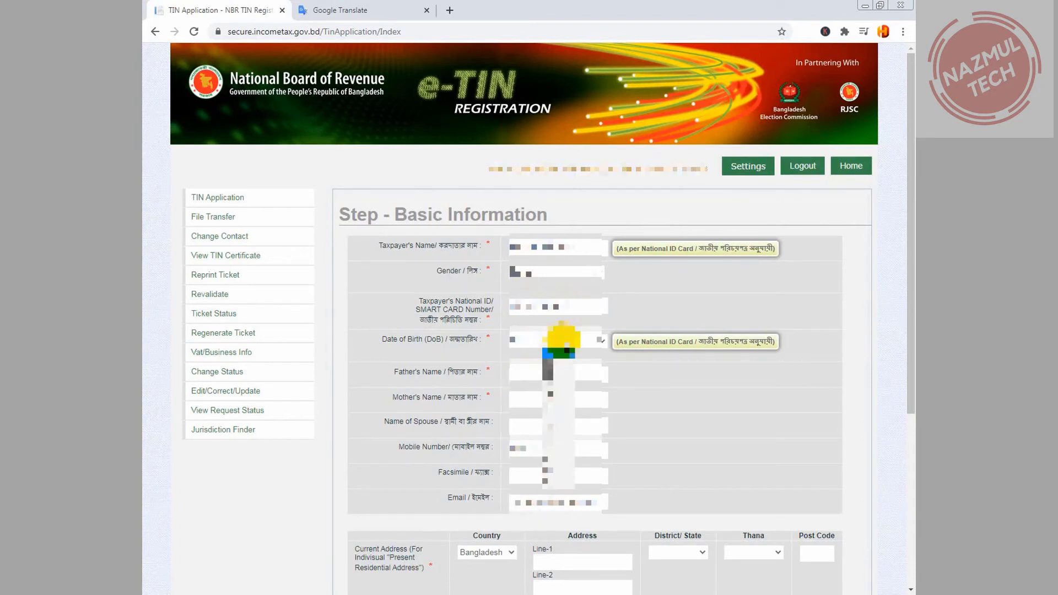
click(548, 432)
click(591, 339)
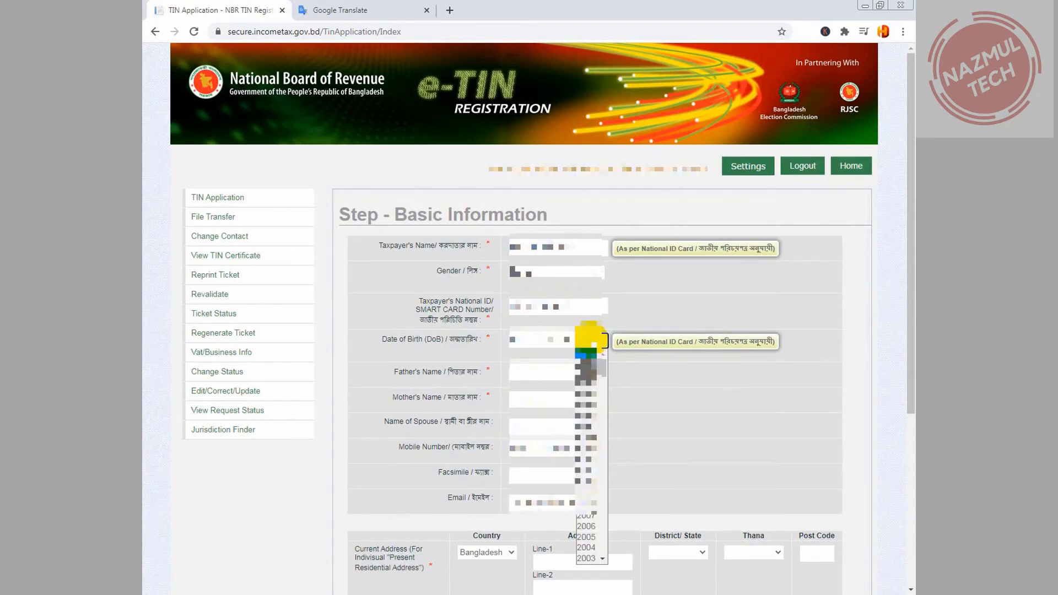
click(584, 403)
Fill in the father's name and mother's name fields.
click(553, 369)
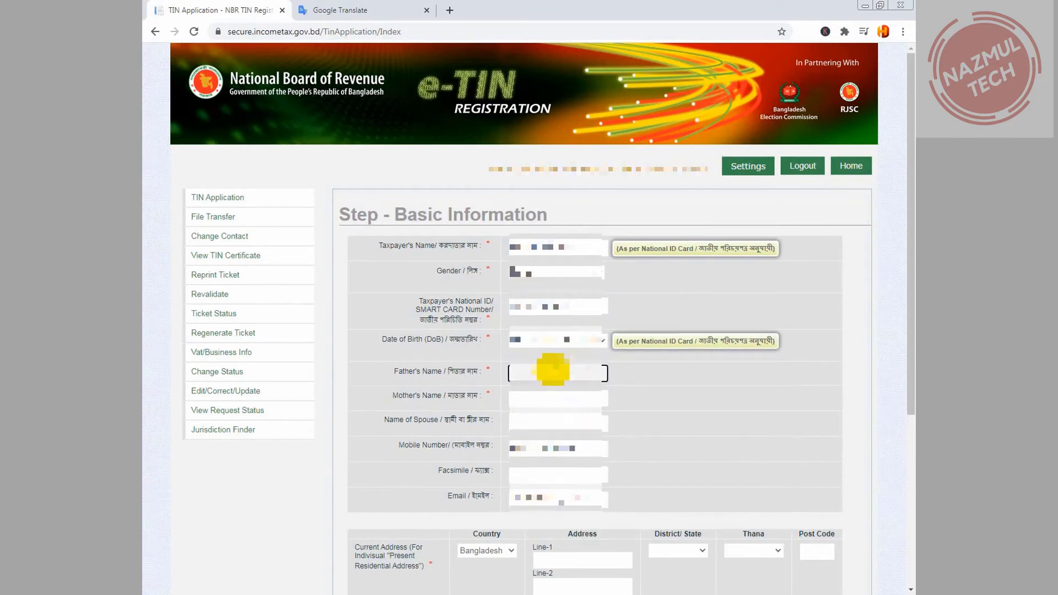
text(Md)
click(557, 398)
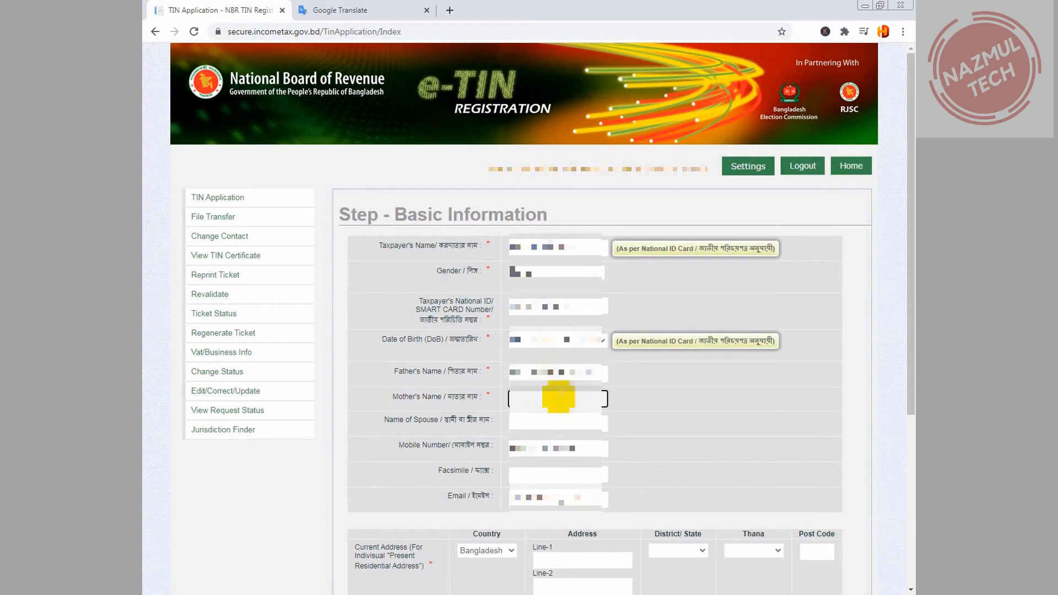
text(Md. Ros)
click(564, 422)
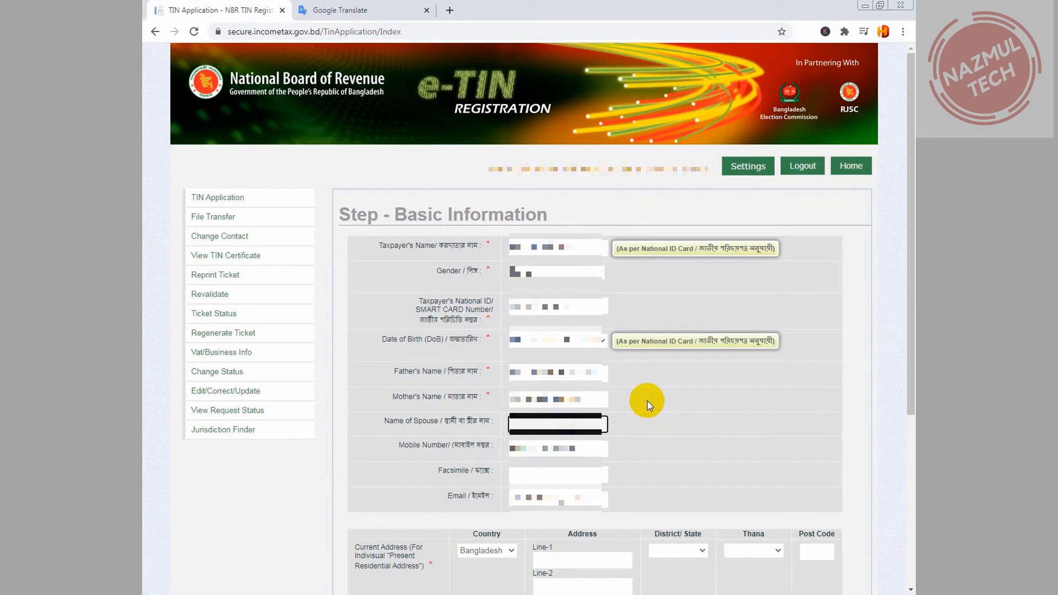
Scroll through the Current and Permanent Address section of the form.
scroll(661, 411, down, 4)
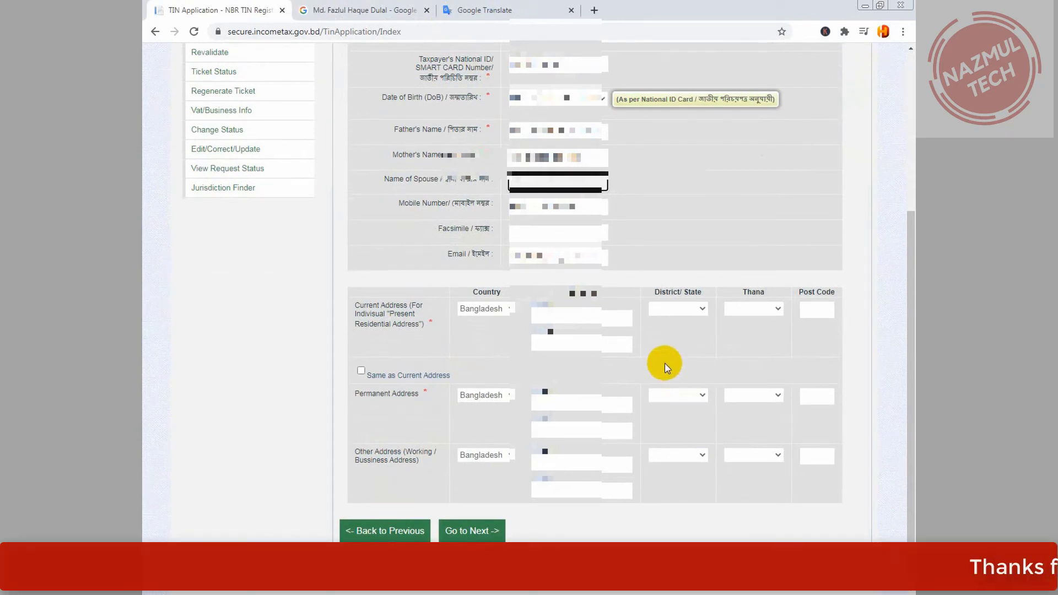
scroll(715, 324, up, 1)
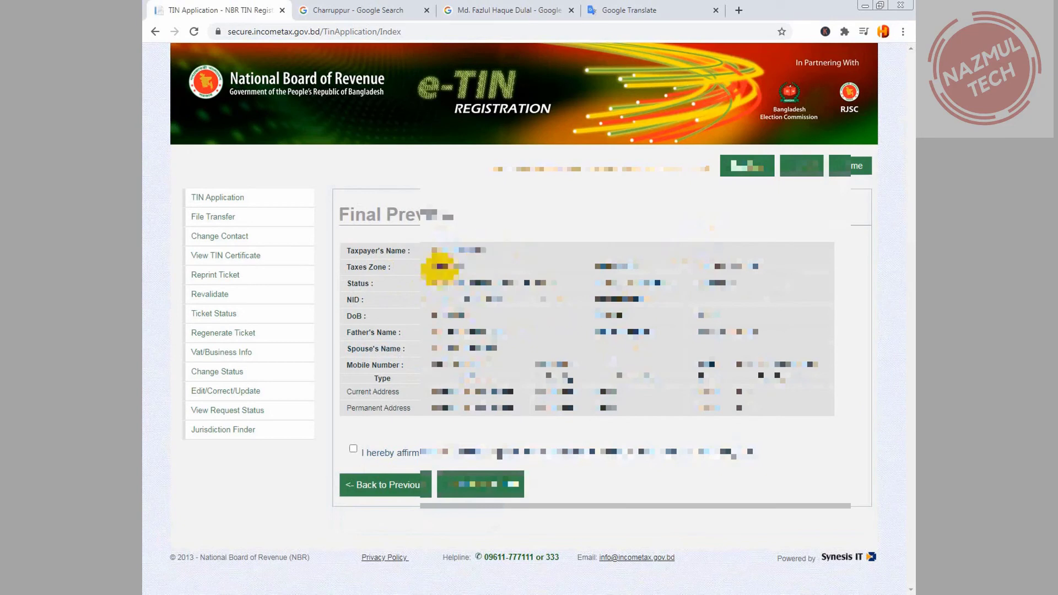
Tick the affirmation, submit the application to generate the e-TIN, and view its certificate.
click(353, 448)
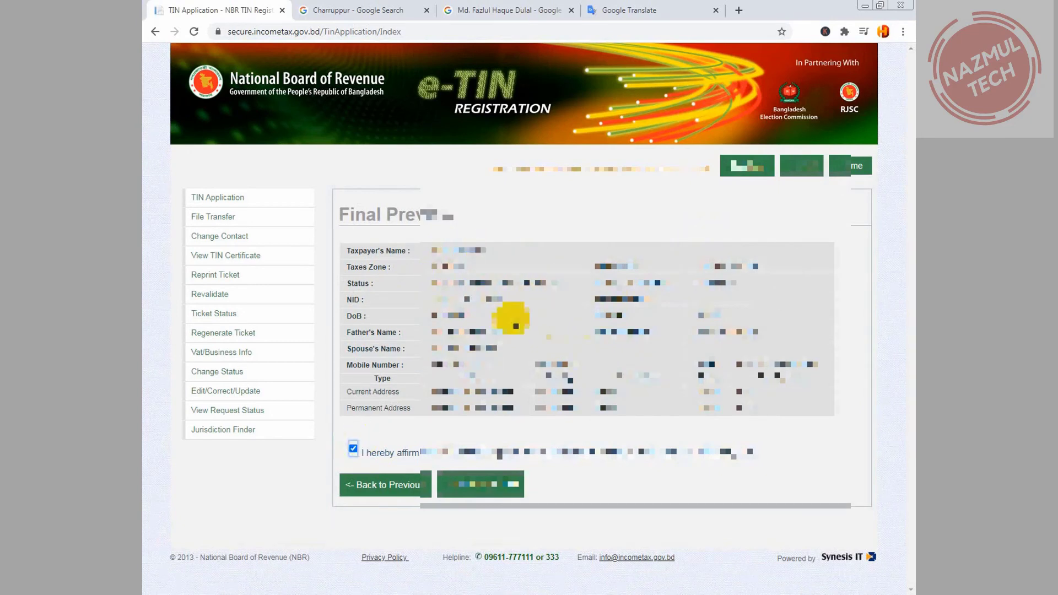
click(481, 484)
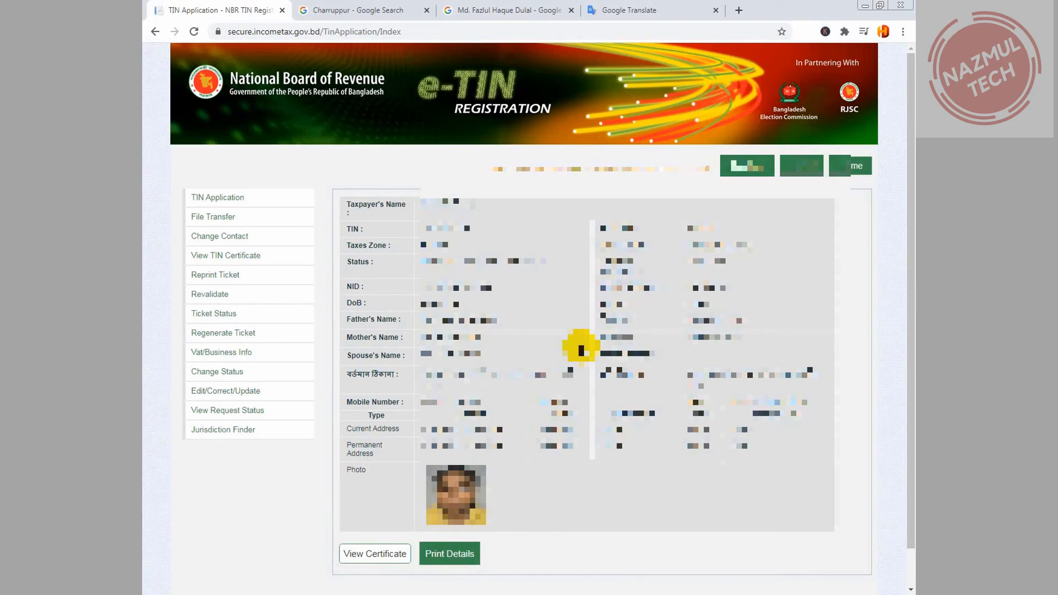
scroll(582, 350, down, 1)
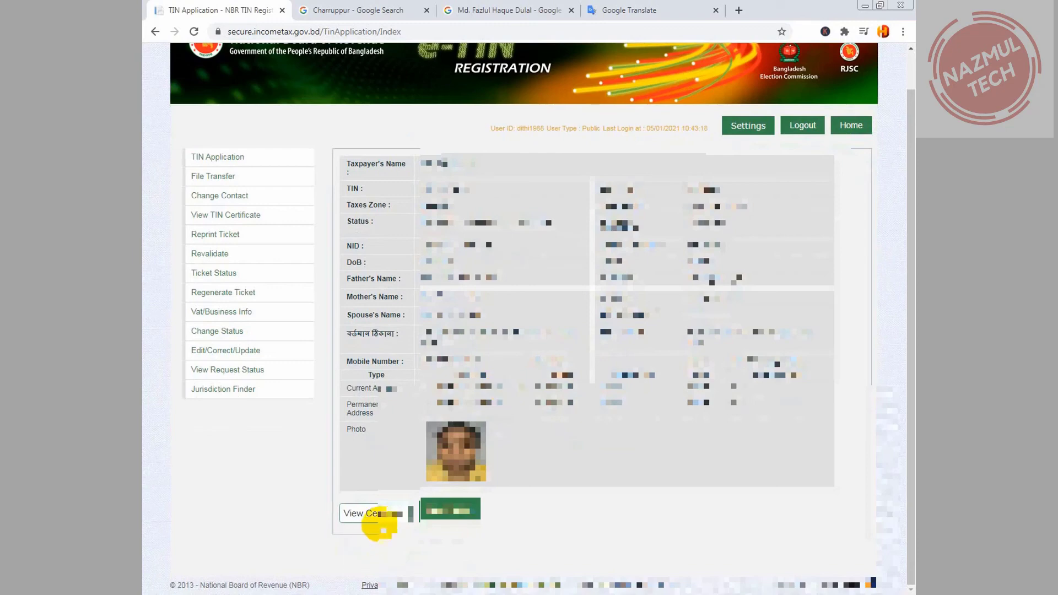
click(386, 515)
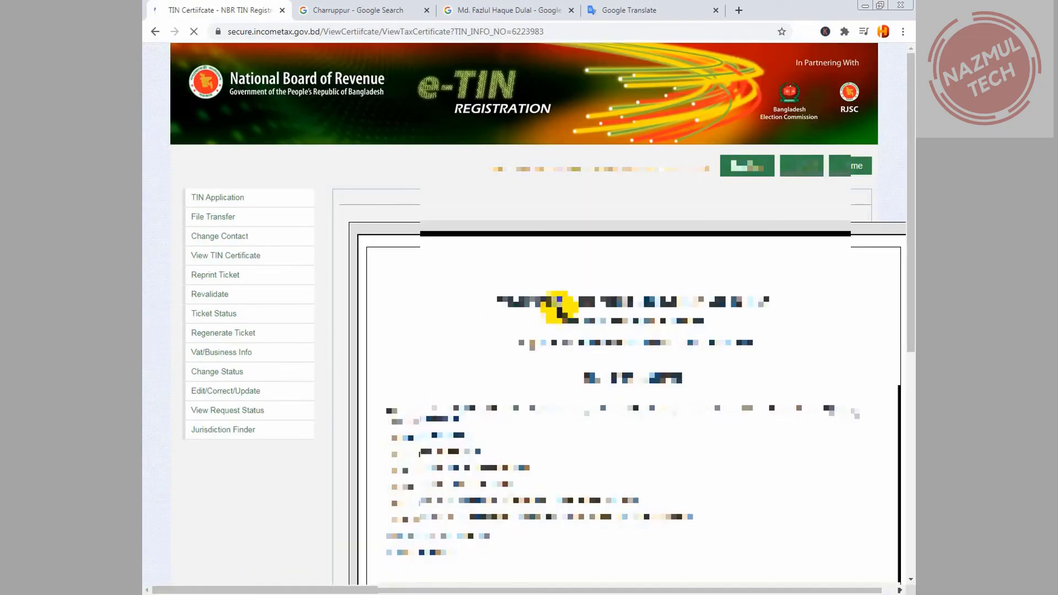
Scroll through the TIN certificate and go to its Email Certificate page.
scroll(671, 300, down, 8)
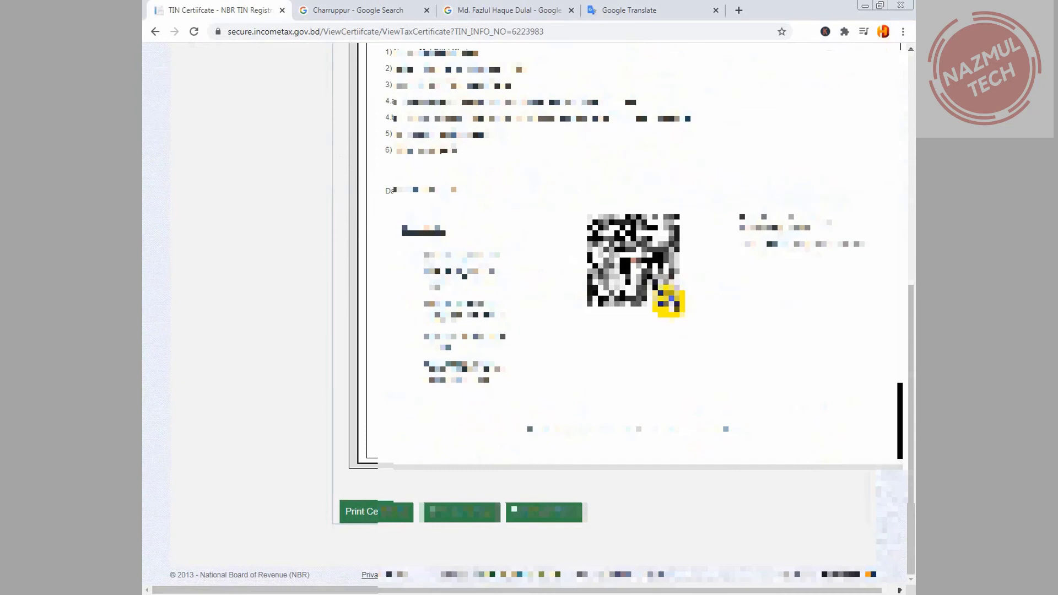
scroll(579, 366, up, 5)
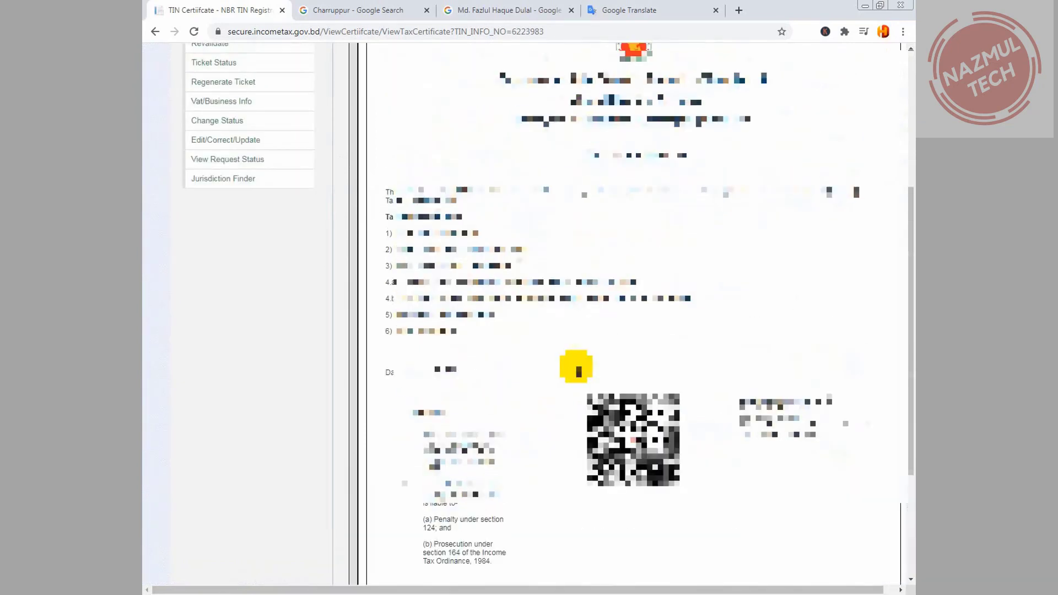
scroll(576, 367, down, 5)
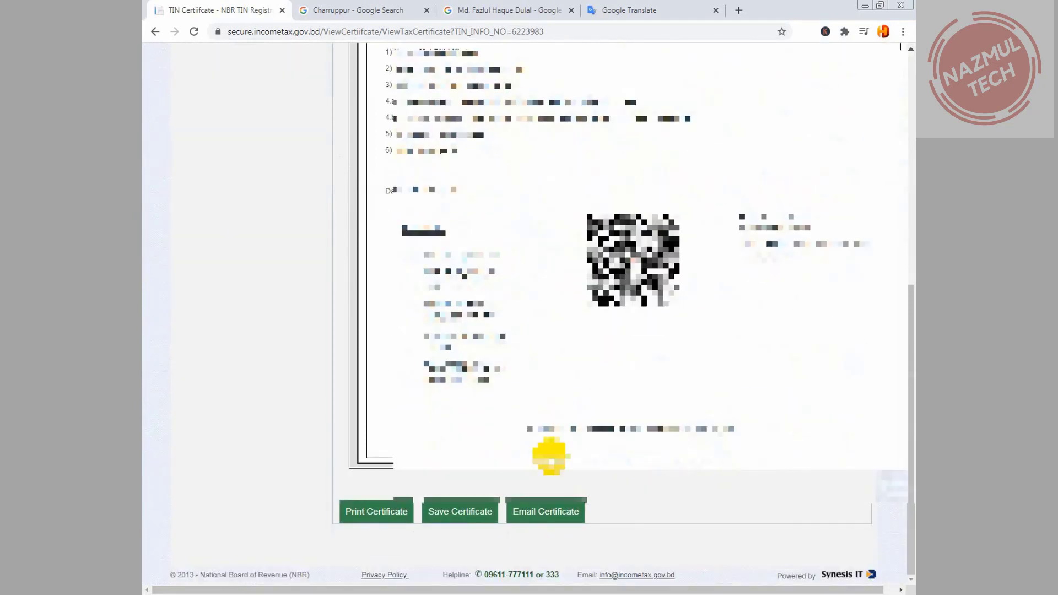
click(526, 512)
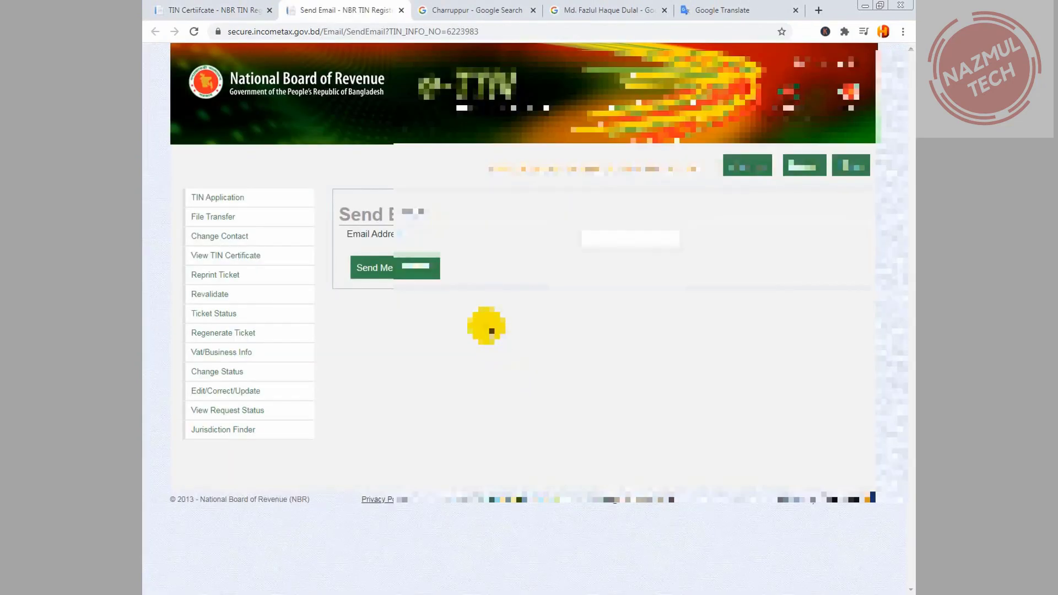
Paste the taxpayer's e-mail address and send the TIN certificate to it.
click(645, 255)
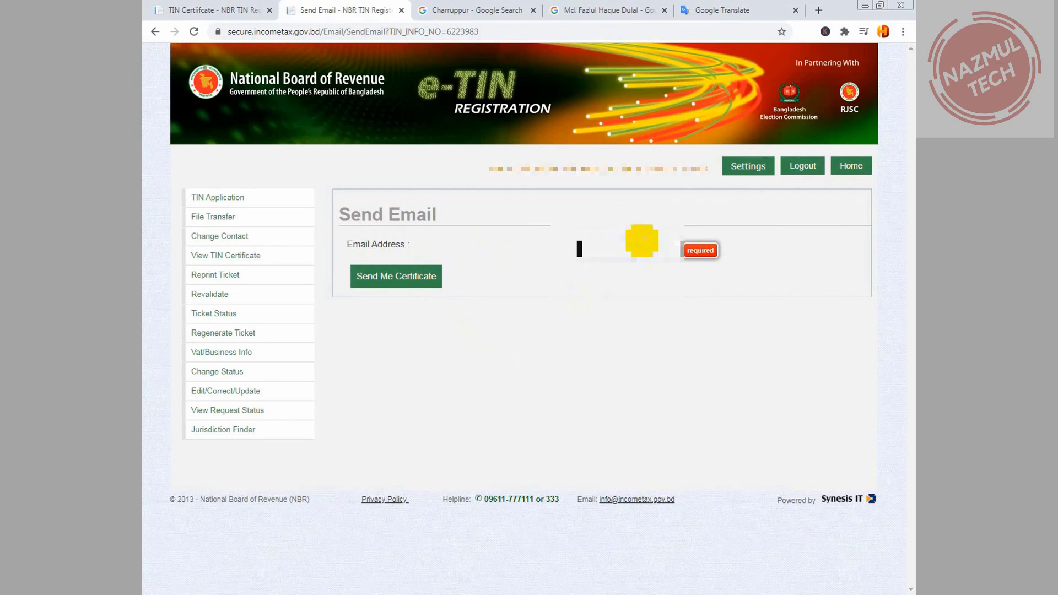
key(ctrl+v)
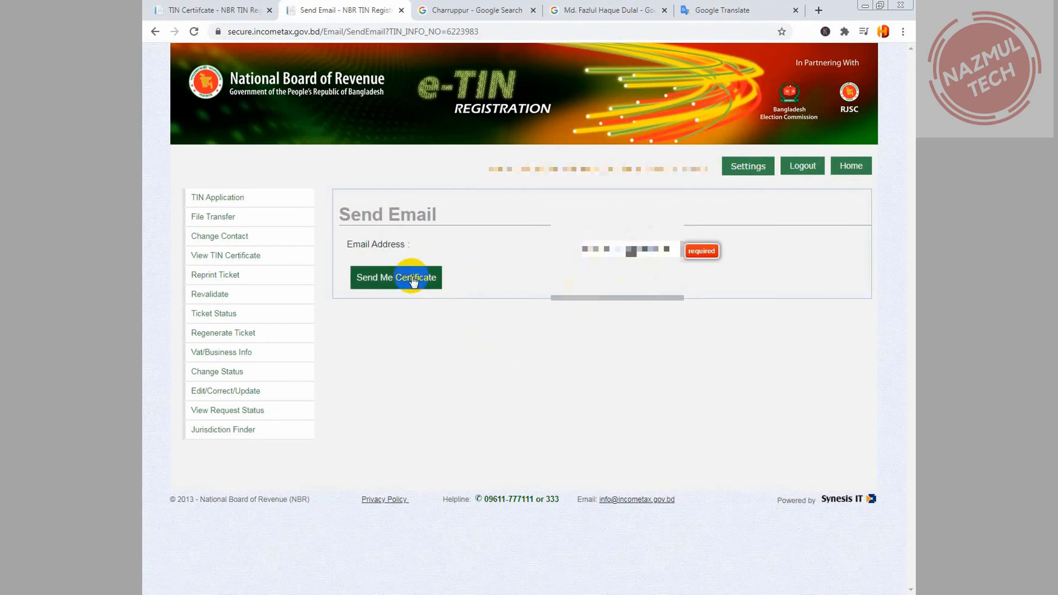
click(433, 276)
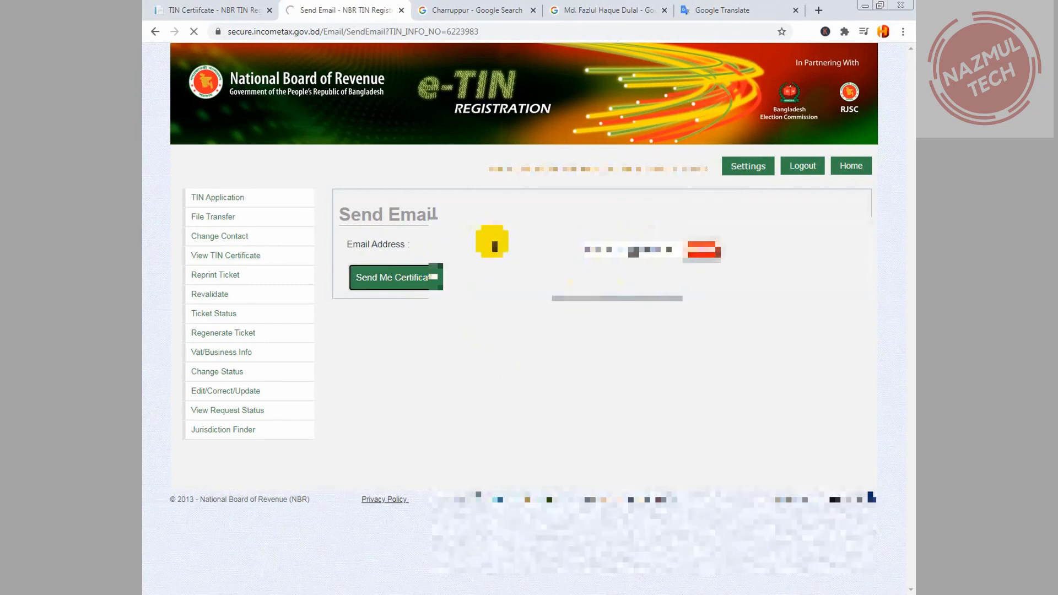